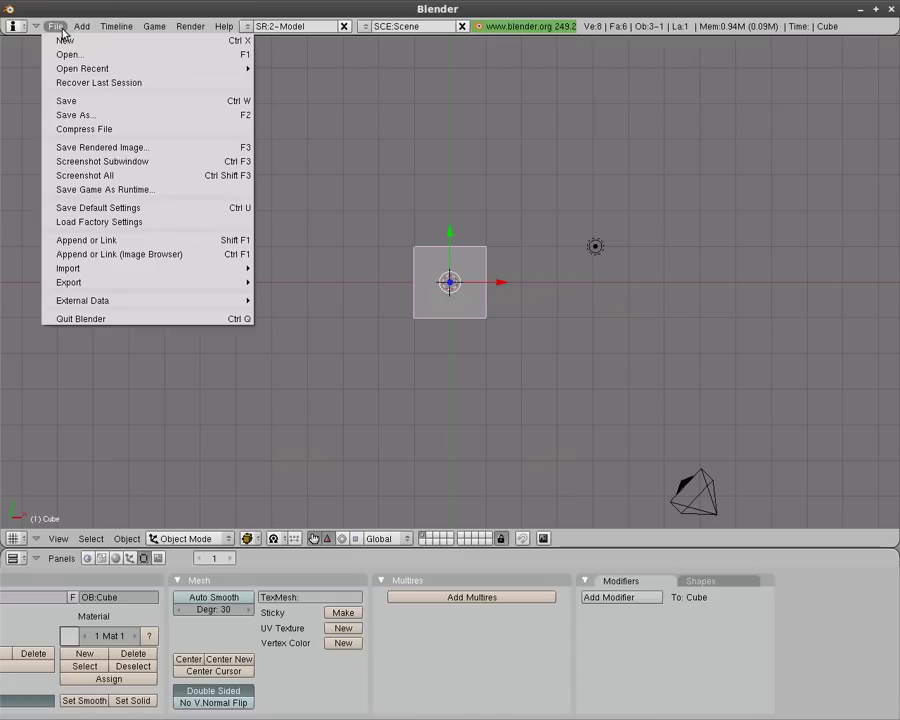
# Open /tmp/player.blend from recent files and briefly test-play the sphere game
pyautogui.moveTo(62, 69)
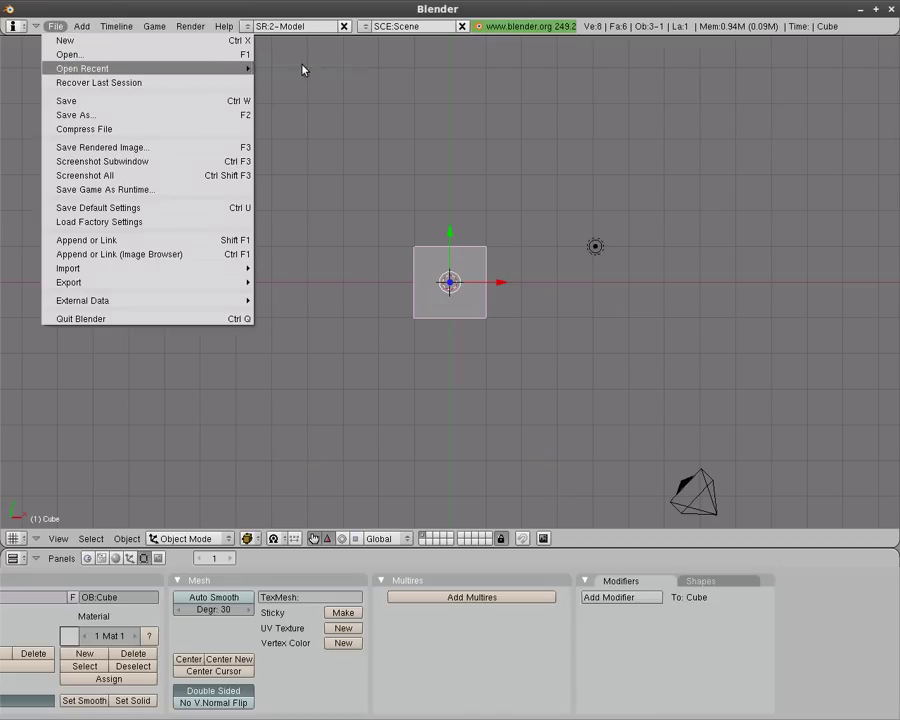
pyautogui.click(303, 69)
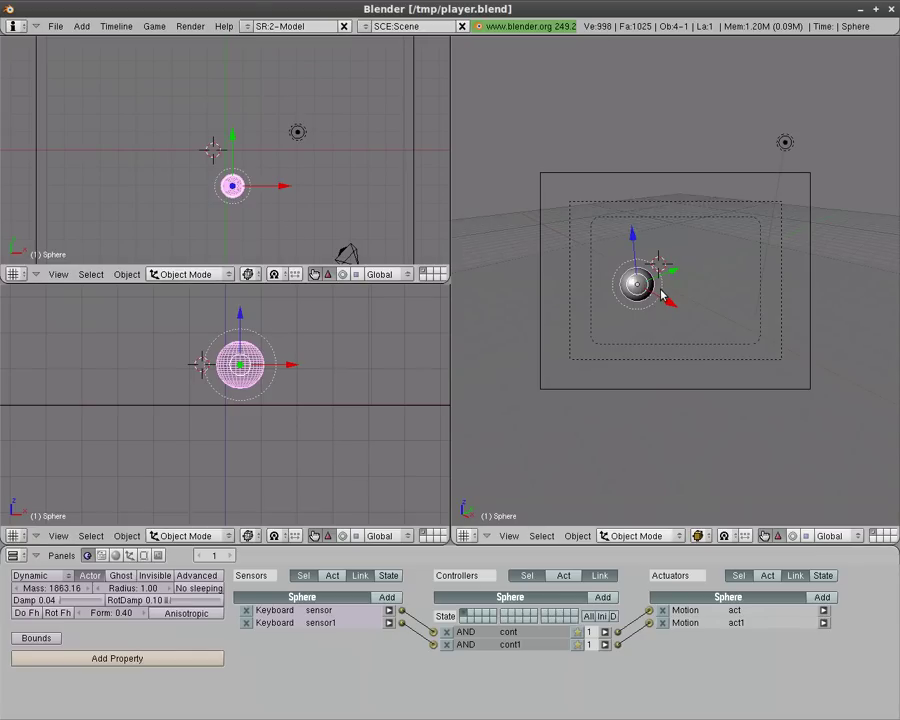
pyautogui.press('p')
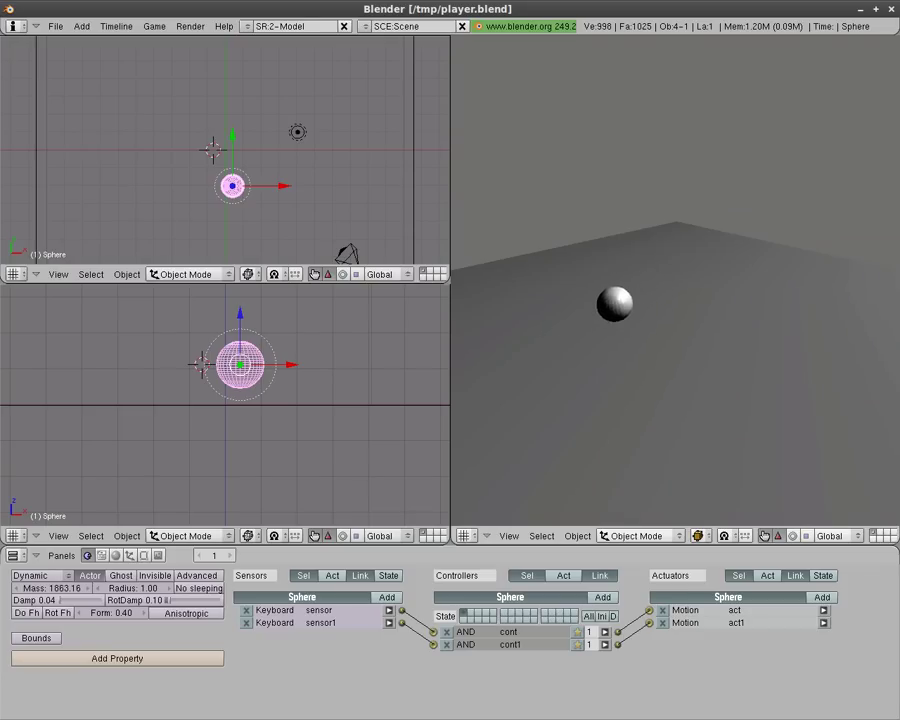
pyautogui.press('Escape')
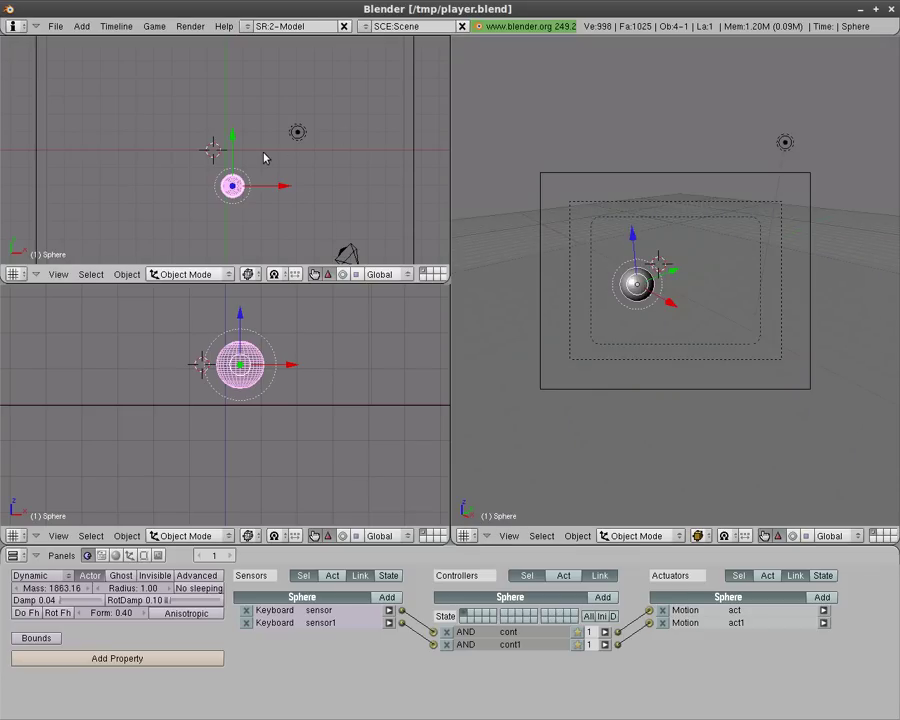
# Add a cube and flatten it along Y into a thin panel
pyautogui.press('space')
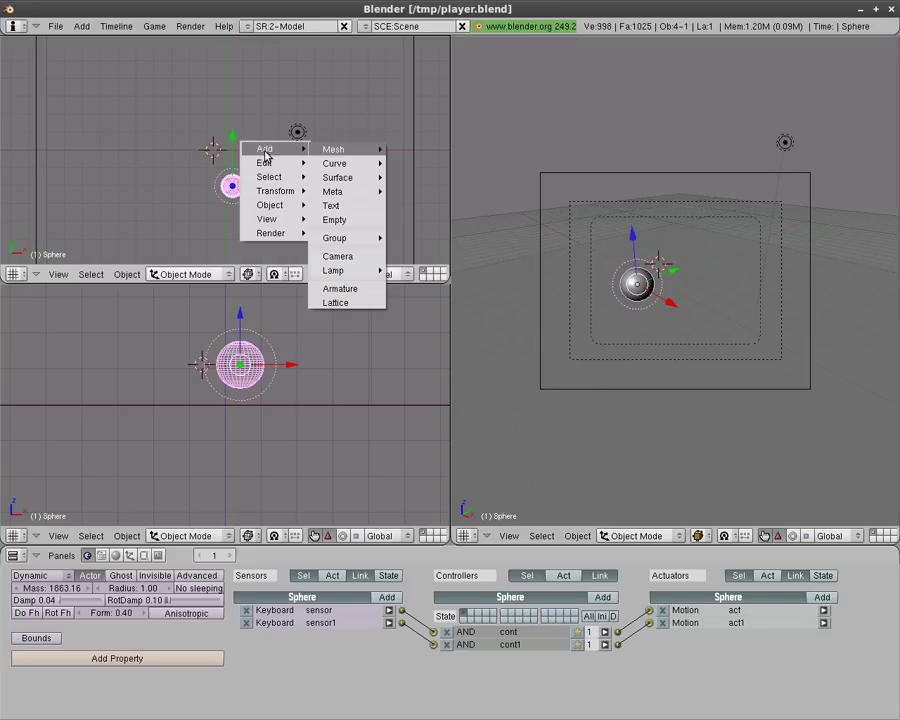
pyautogui.moveTo(333, 149)
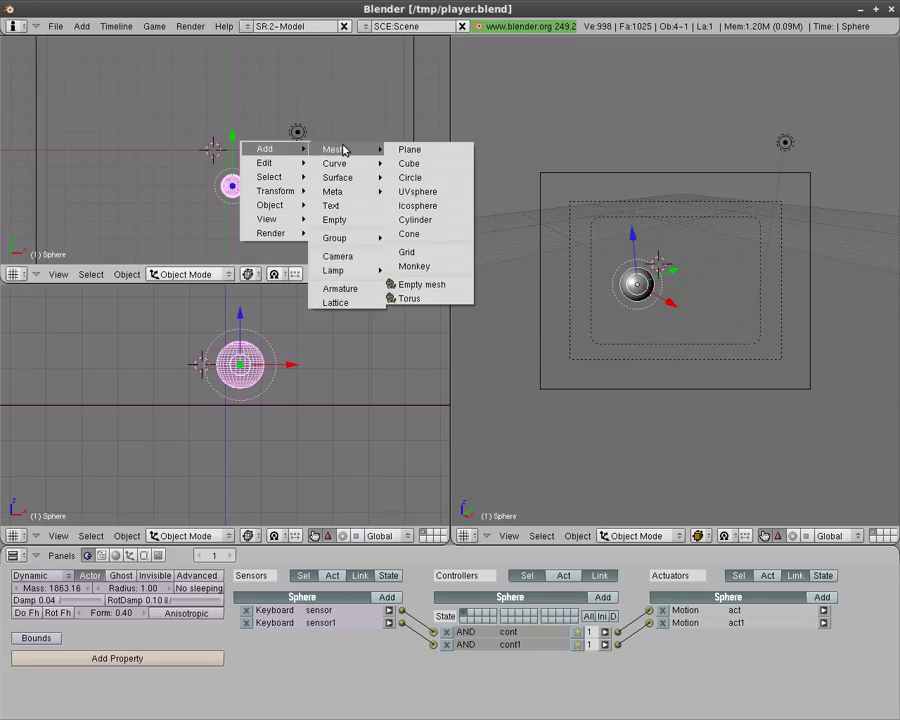
pyautogui.click(435, 170)
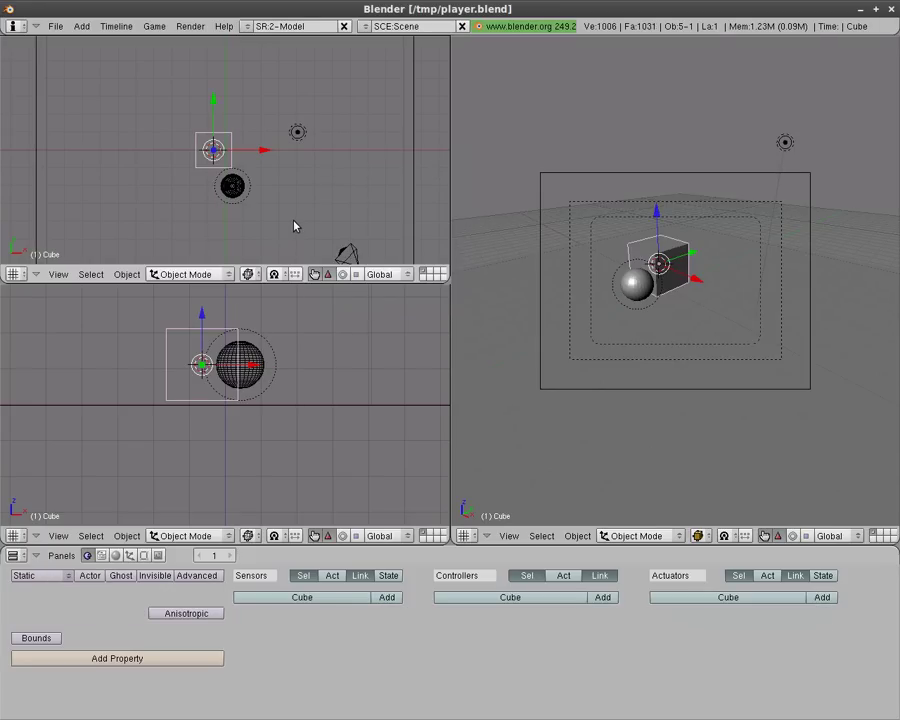
pyautogui.press('s')
pyautogui.press('y')
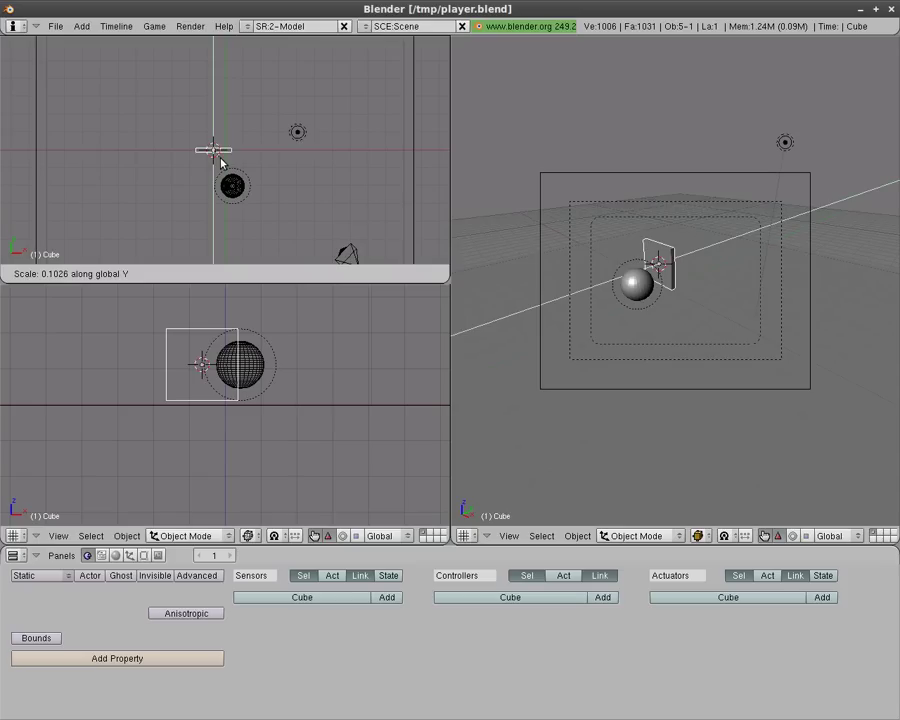
pyautogui.click(218, 158)
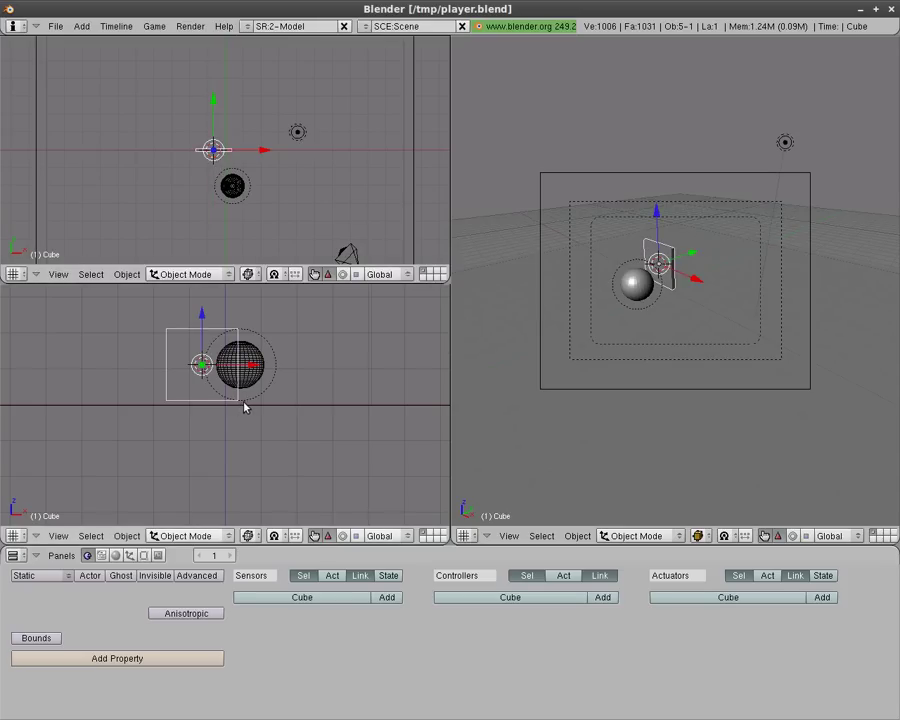
# Narrow the panel along X and shift it slightly right against the sphere
pyautogui.press('s')
pyautogui.press('x')
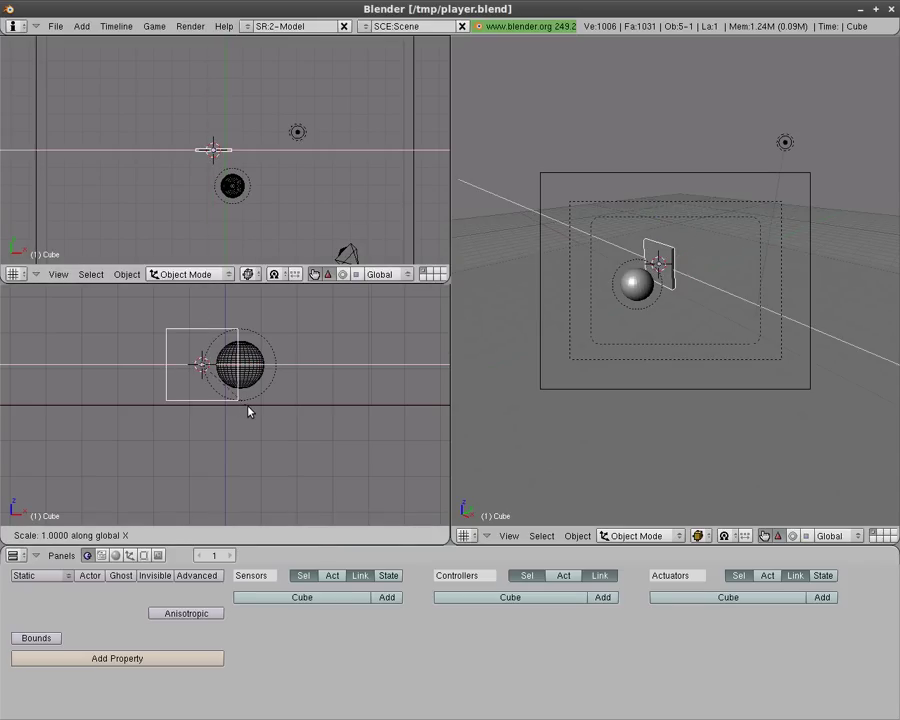
pyautogui.click(228, 403)
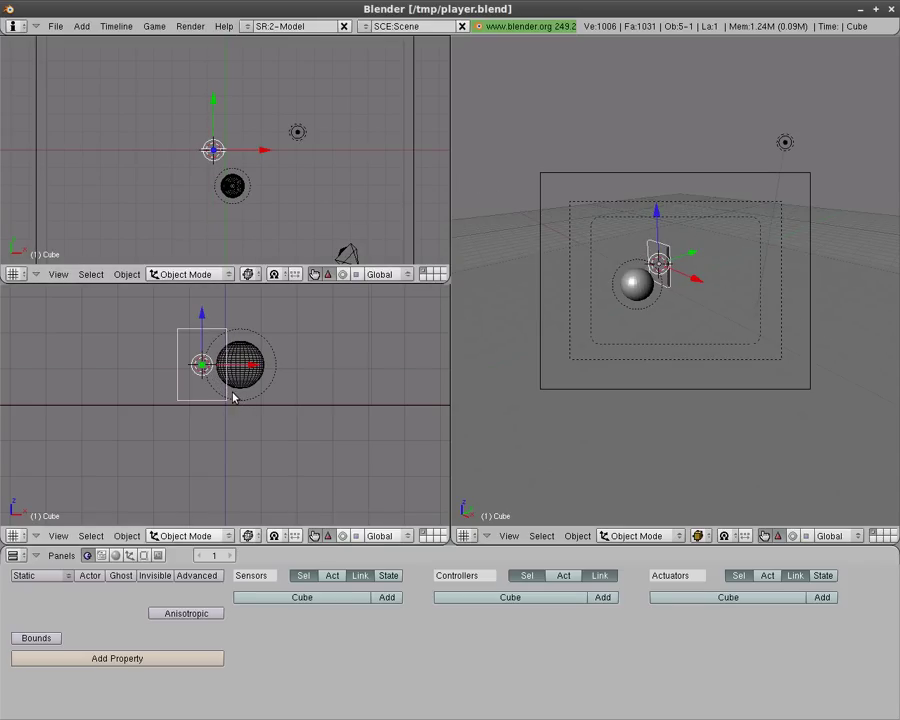
pyautogui.press('g')
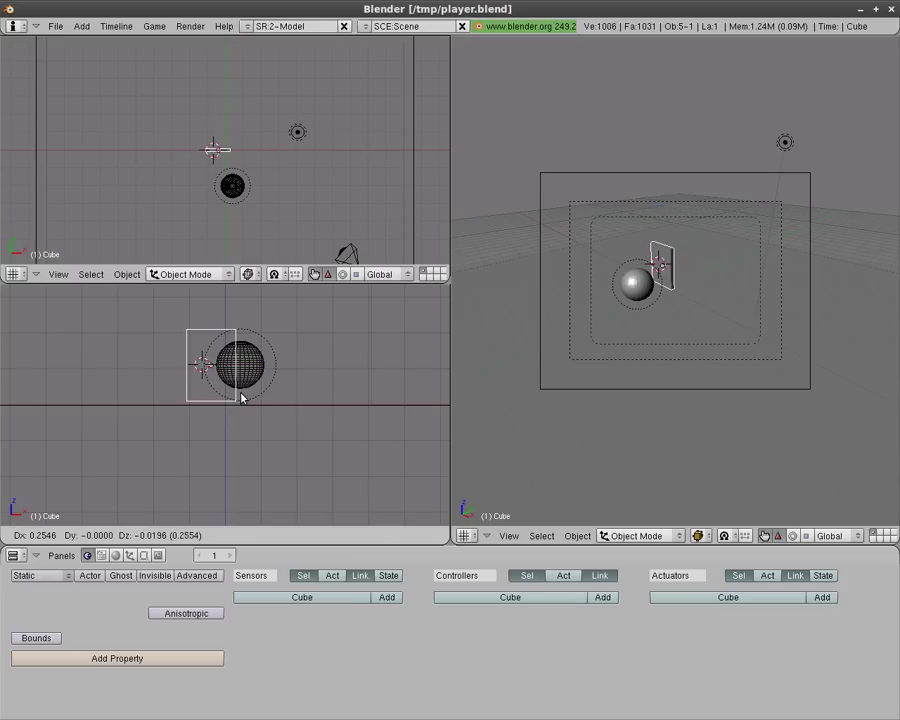
pyautogui.click(241, 395)
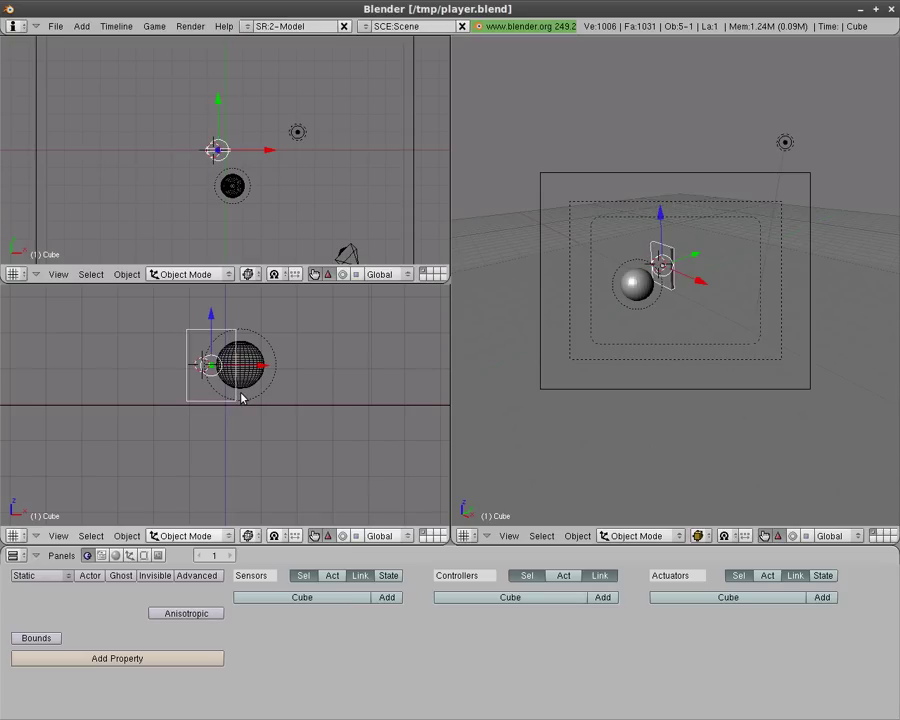
# Put the 3D cursor on the panel's left edge and move the panel's origin there with Center Cursor
pyautogui.click(187, 367)
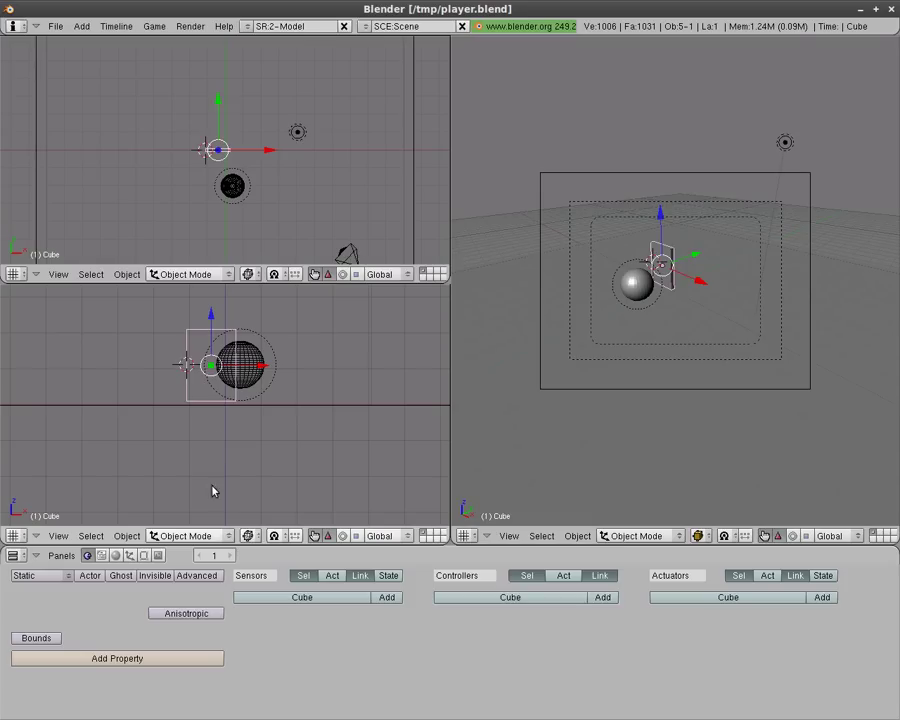
pyautogui.click(130, 555)
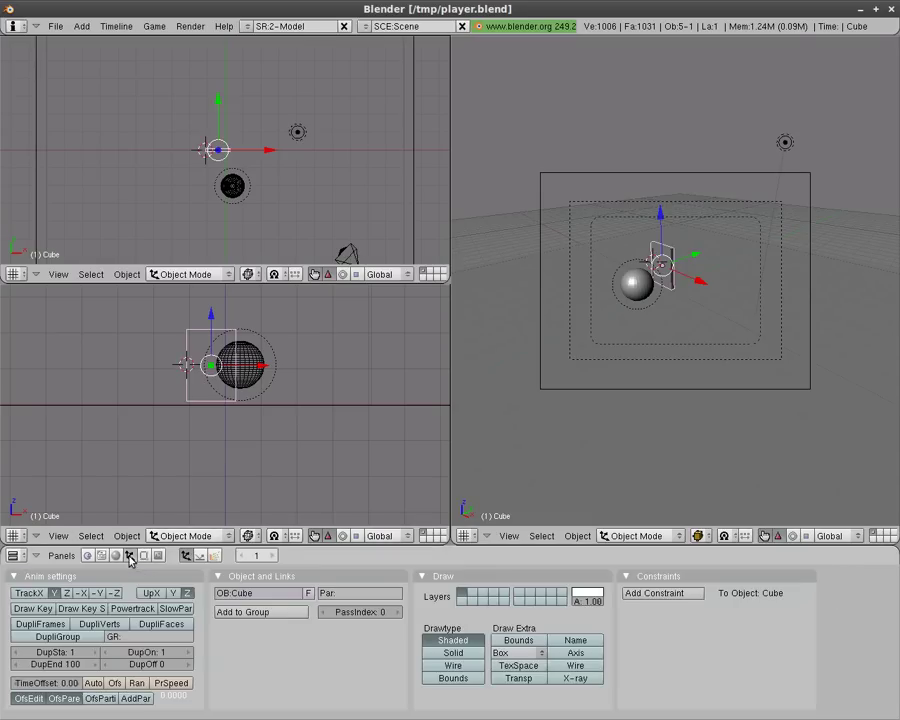
pyautogui.click(143, 556)
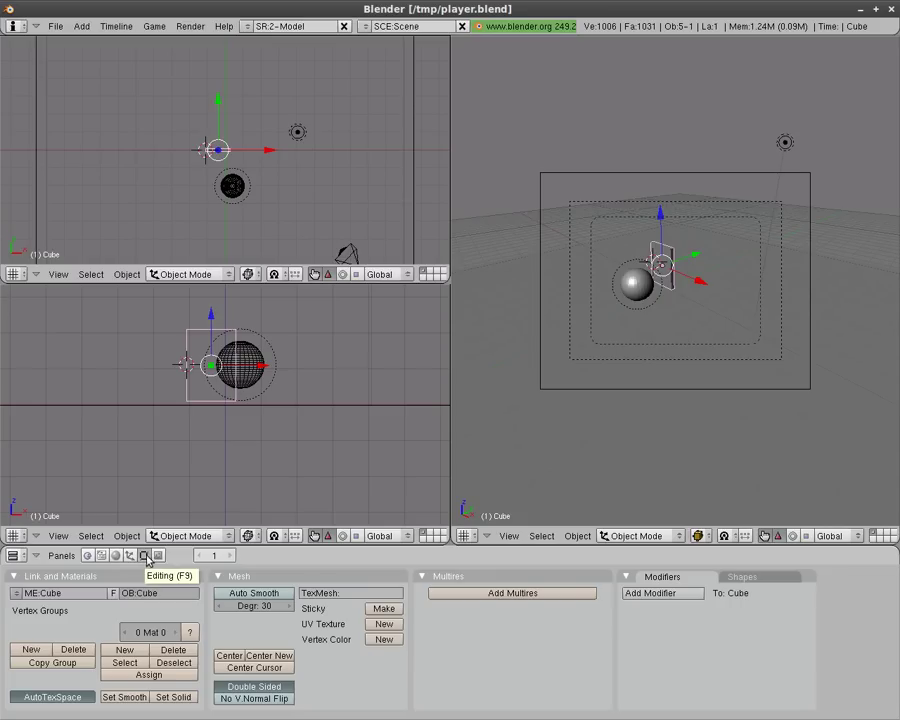
pyautogui.click(256, 668)
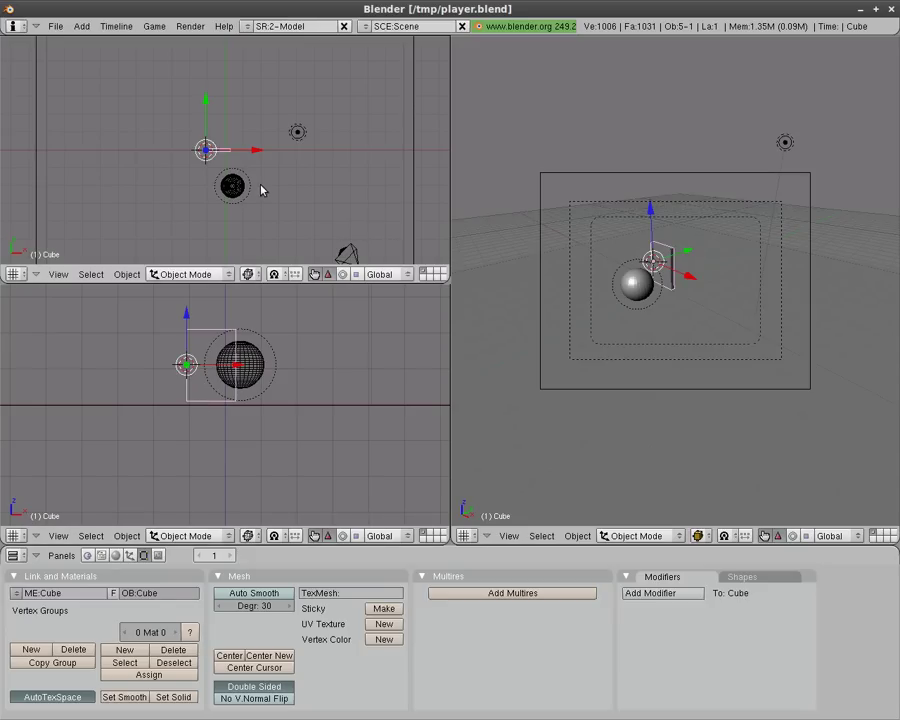
# Duplicate the door along X and rotate the copy 180° around Z
pyautogui.hotkey('shift', 'd')
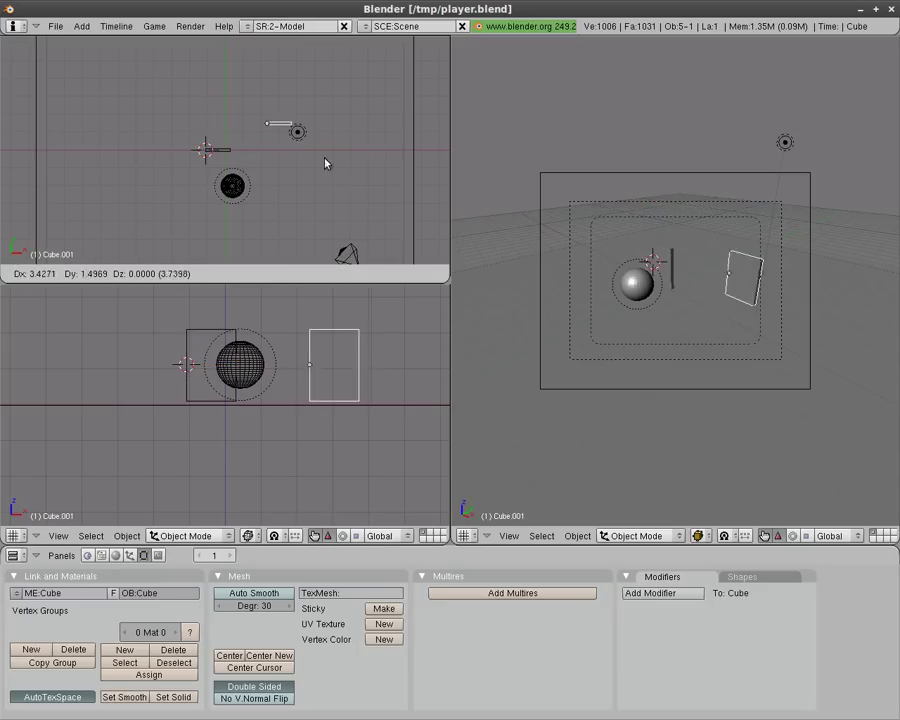
pyautogui.press('x')
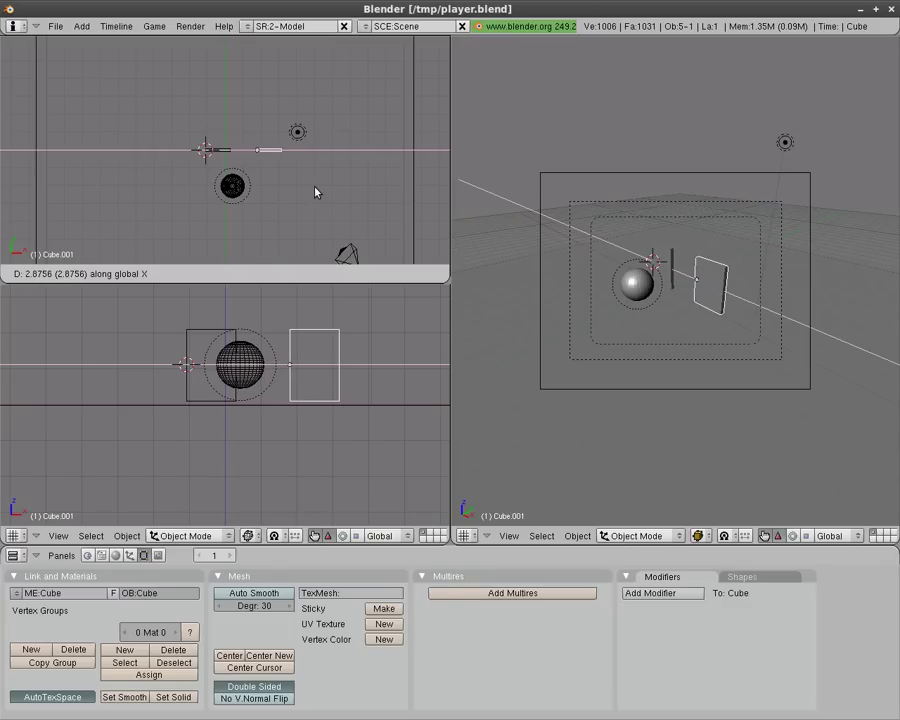
pyautogui.click(316, 192)
pyautogui.press('r')
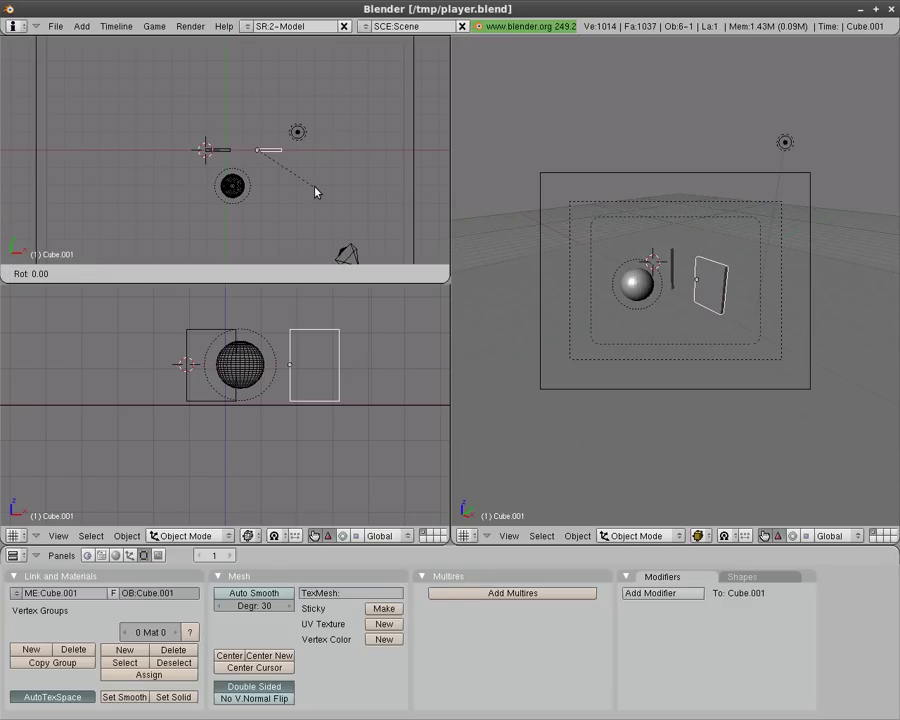
pyautogui.press('z')
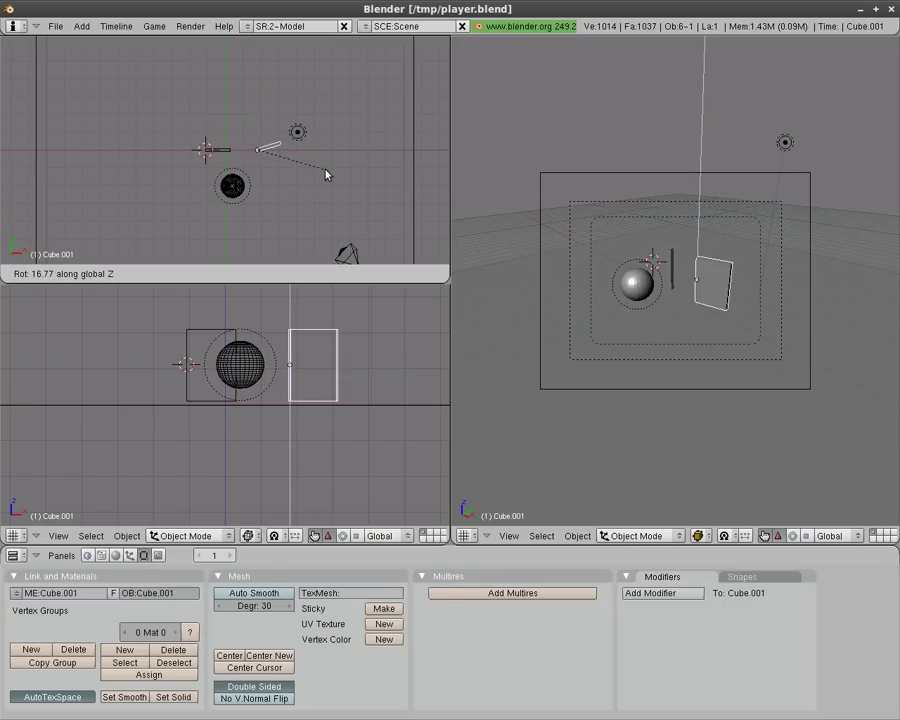
pyautogui.press('ctrl')
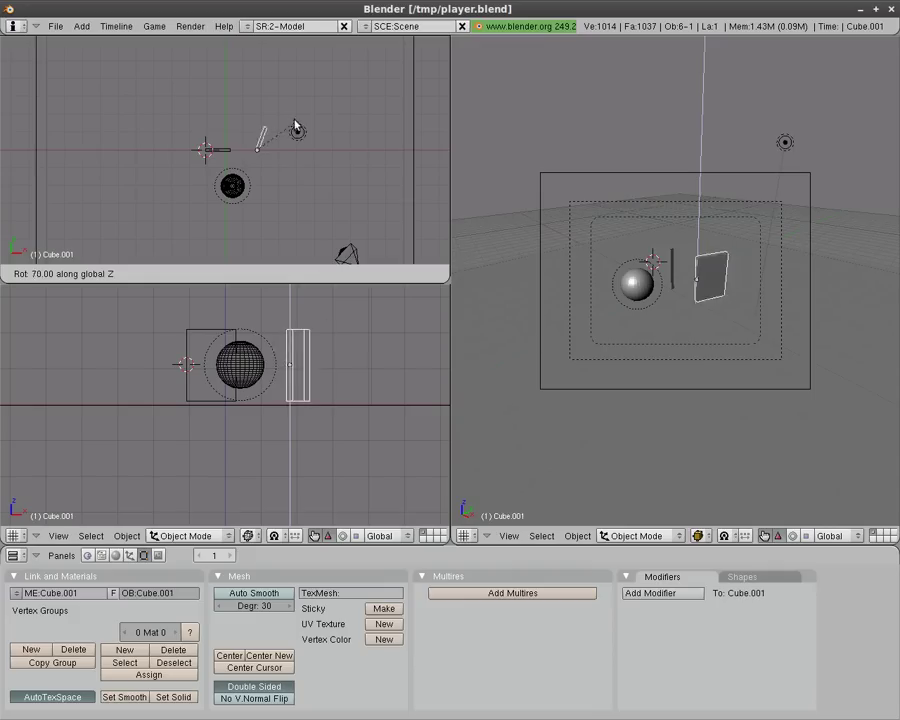
pyautogui.moveTo(250, 150)
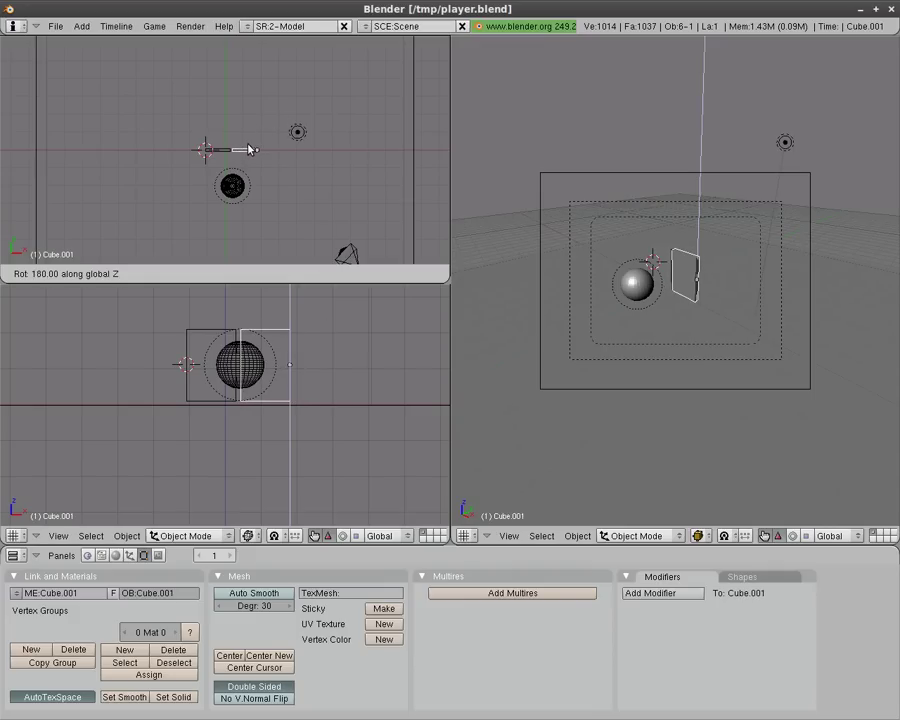
pyautogui.click(250, 150)
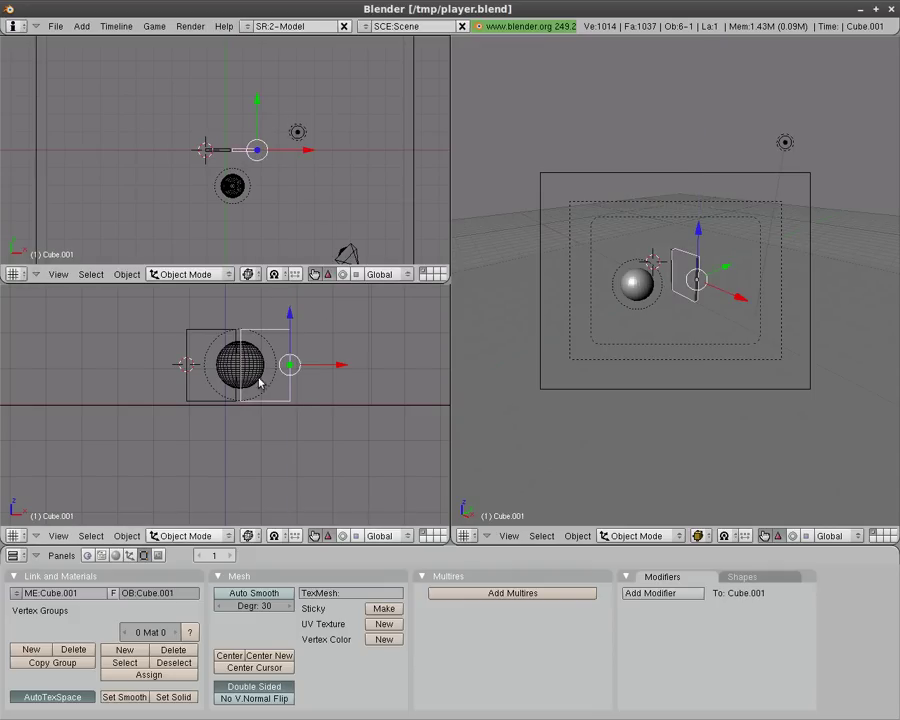
# Slide the copied door along X to sit beside the first door
pyautogui.press('g')
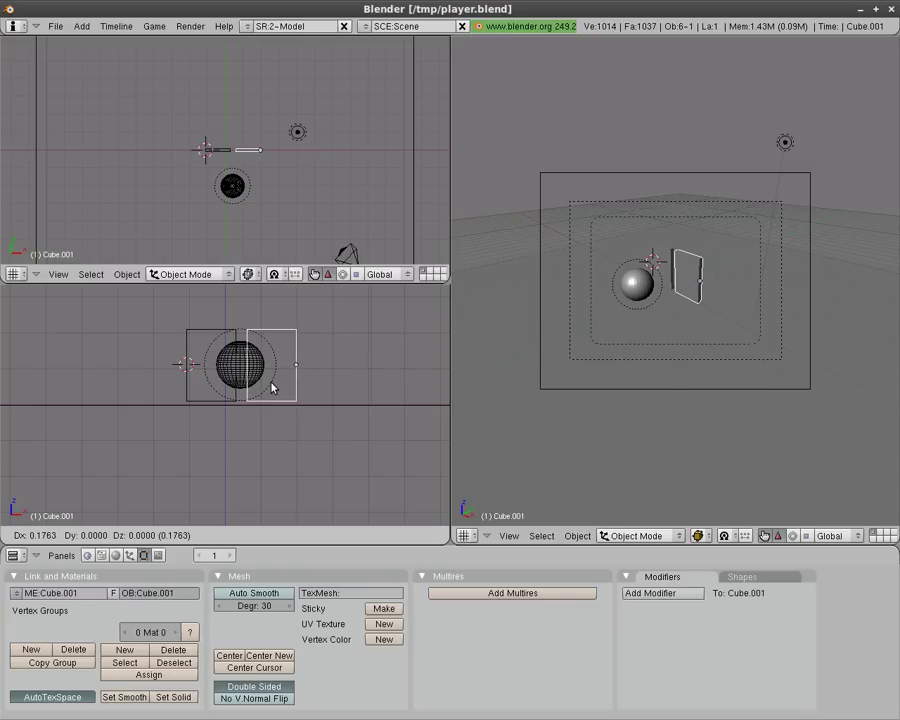
pyautogui.moveTo(274, 387)
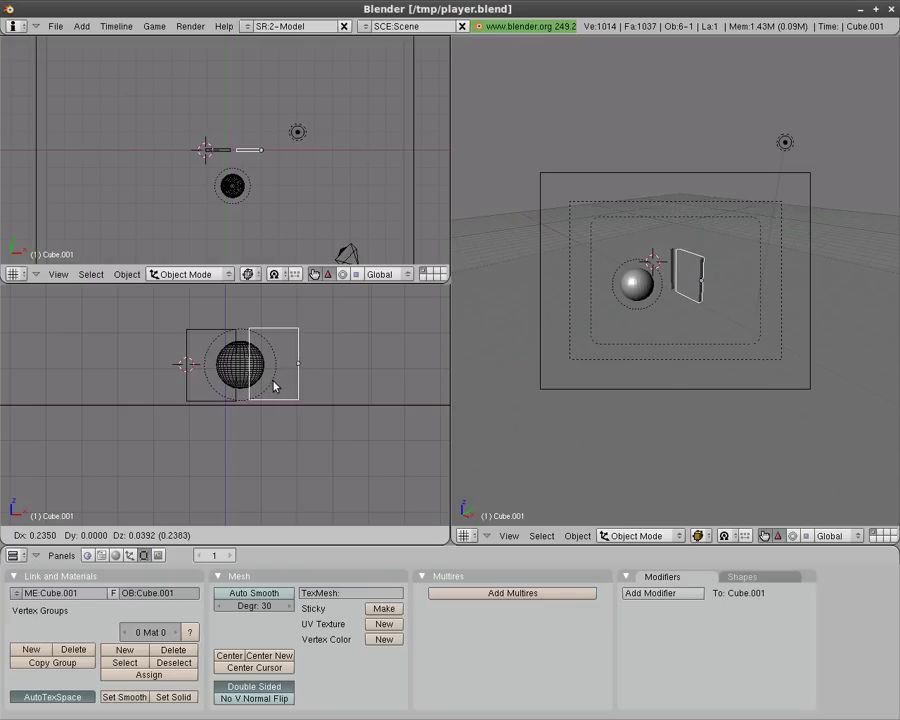
pyautogui.press('x')
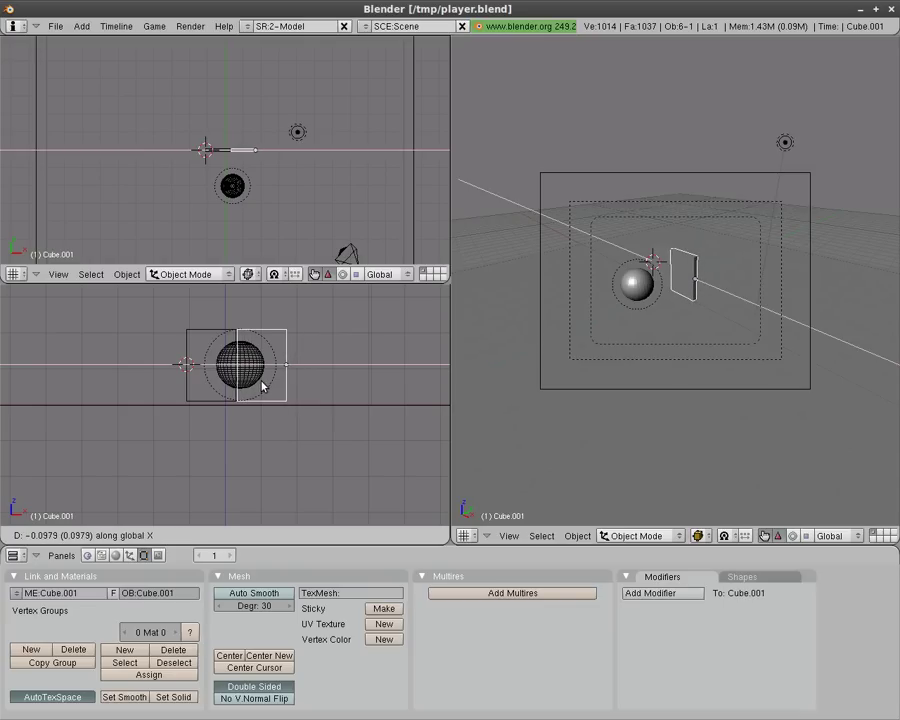
pyautogui.click(264, 392)
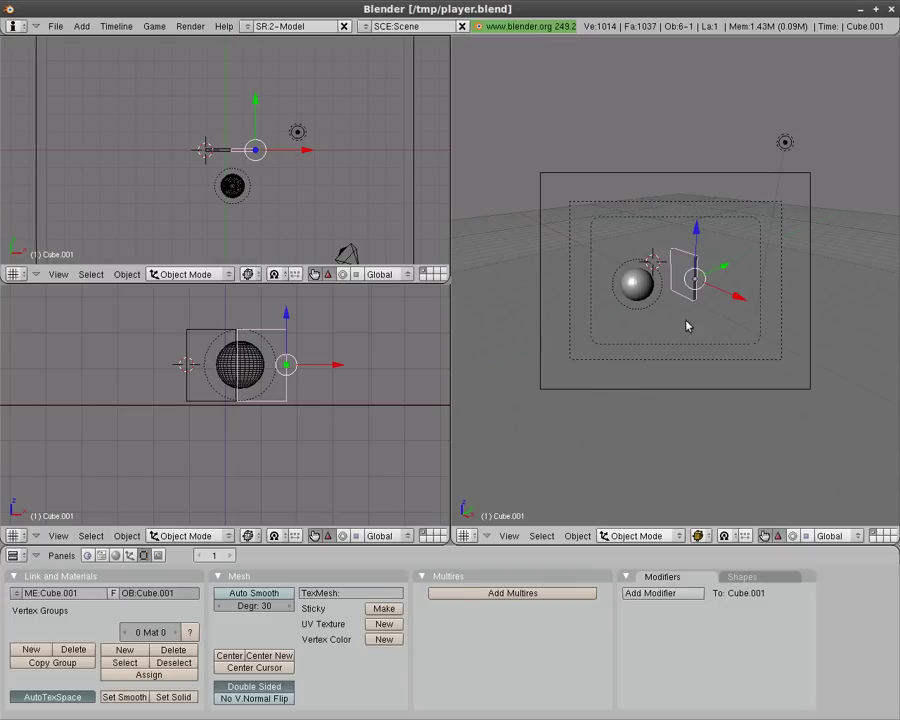
# Test-play the game twice to check the sphere moving past the door panels
pyautogui.press('p')
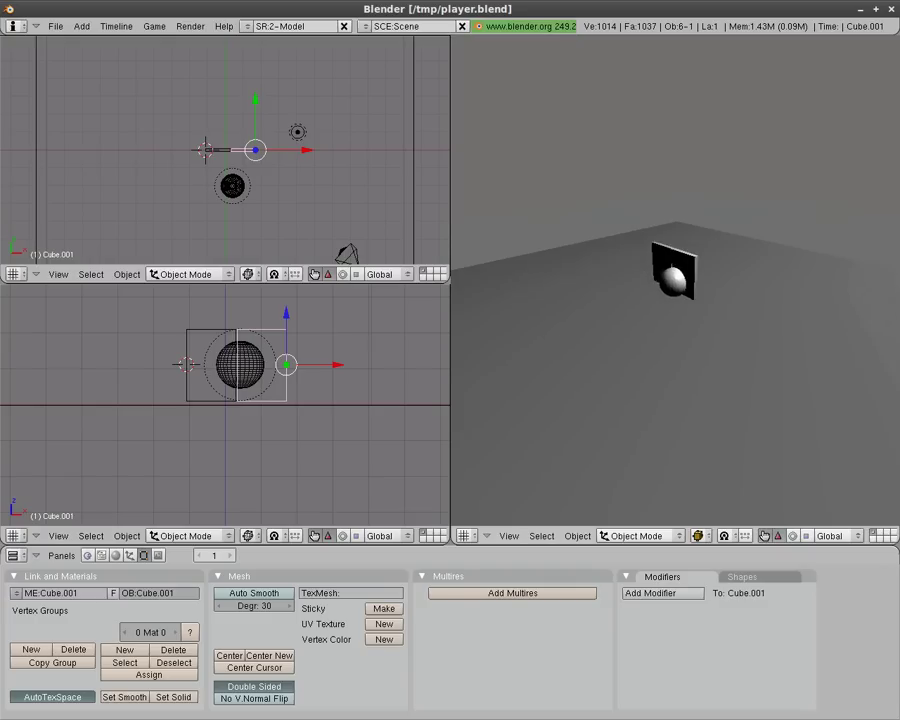
pyautogui.press('Escape')
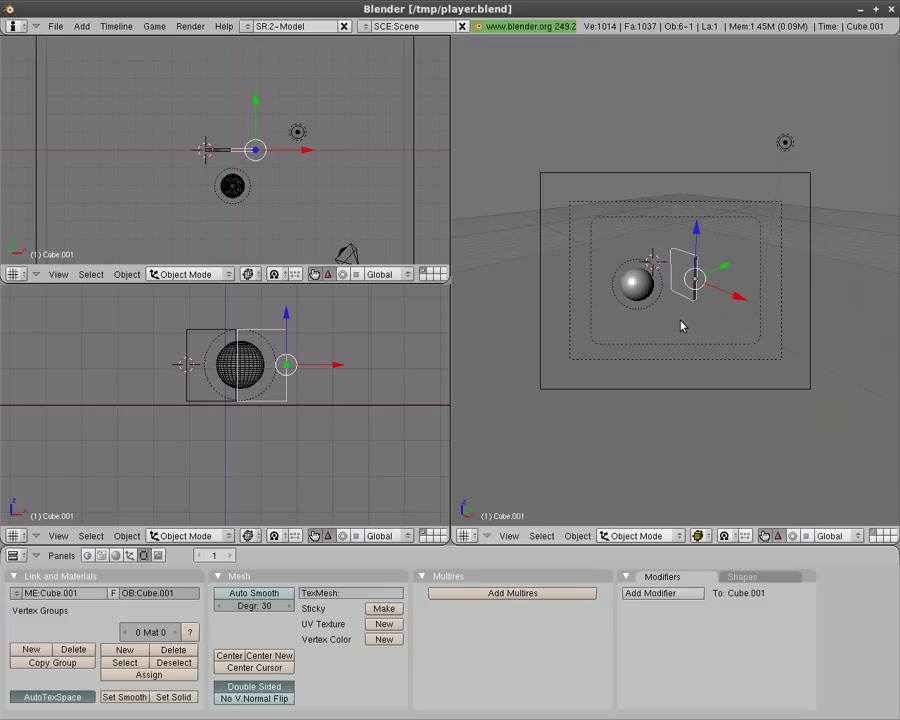
pyautogui.press('p')
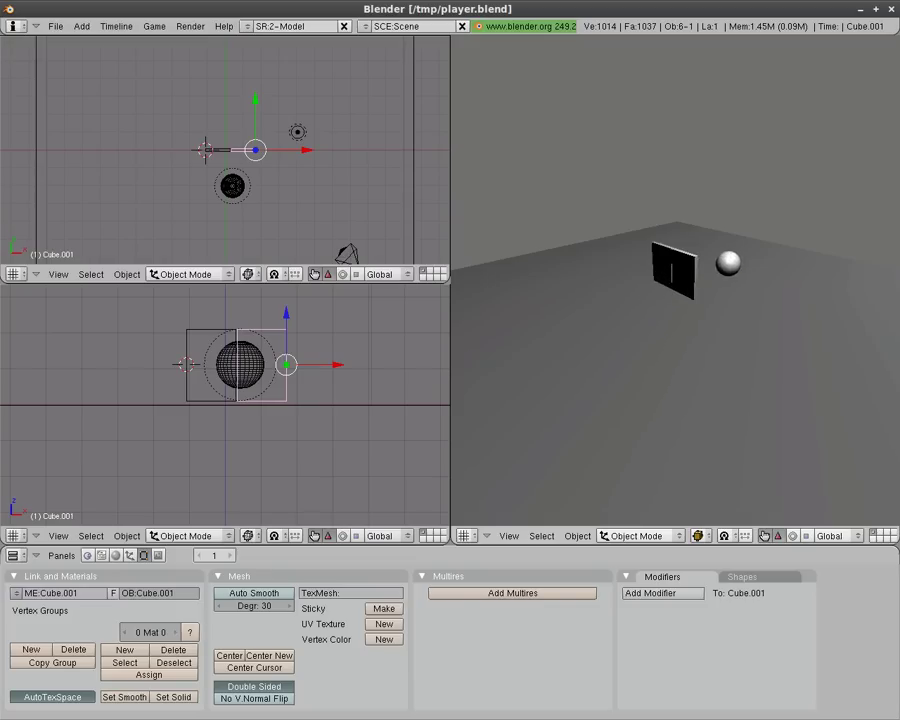
pyautogui.press('Escape')
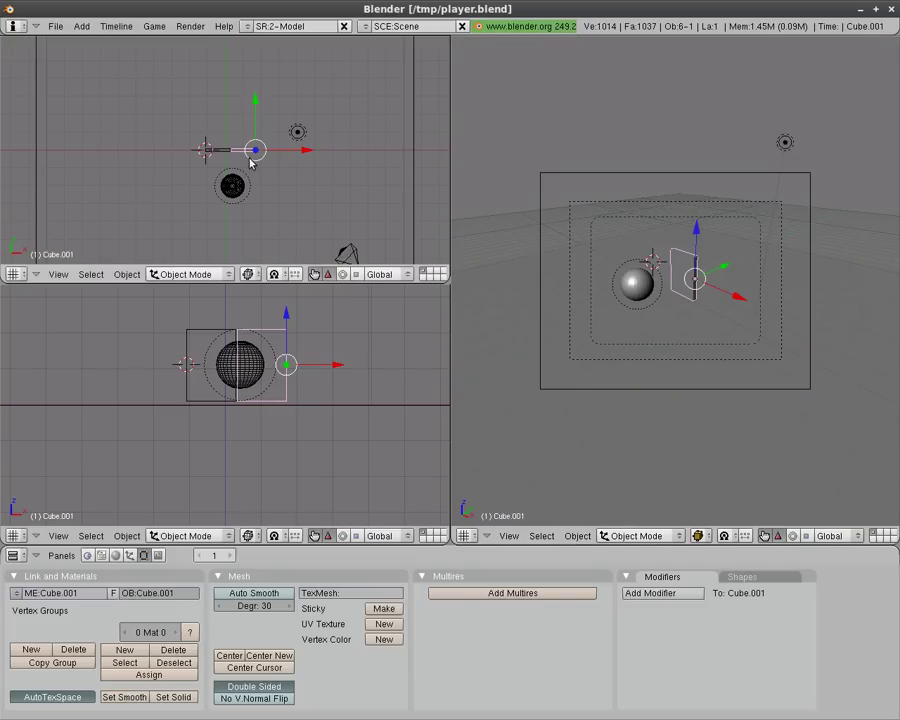
# Key Cube.001's rotation at frame 1, then rotate it about 103° on Z and key it at frame 21
pyautogui.click(88, 556)
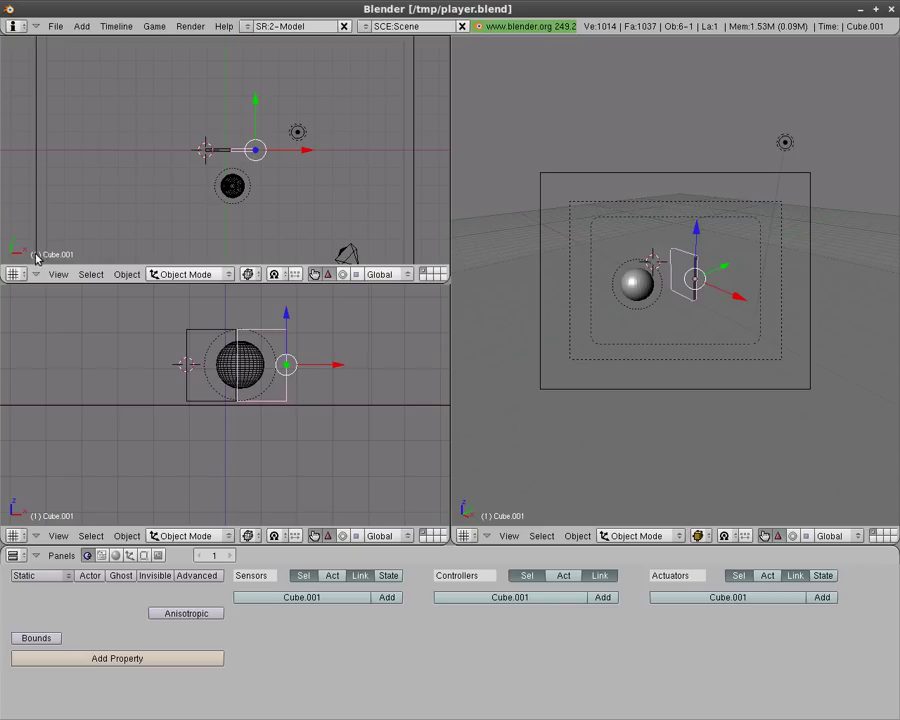
pyautogui.press('i')
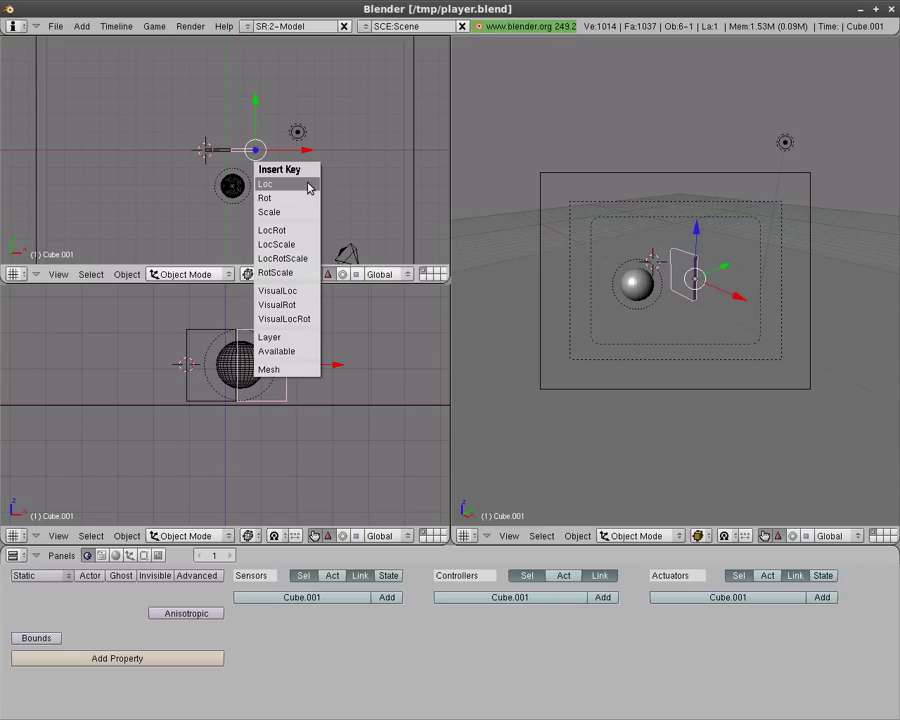
pyautogui.click(295, 200)
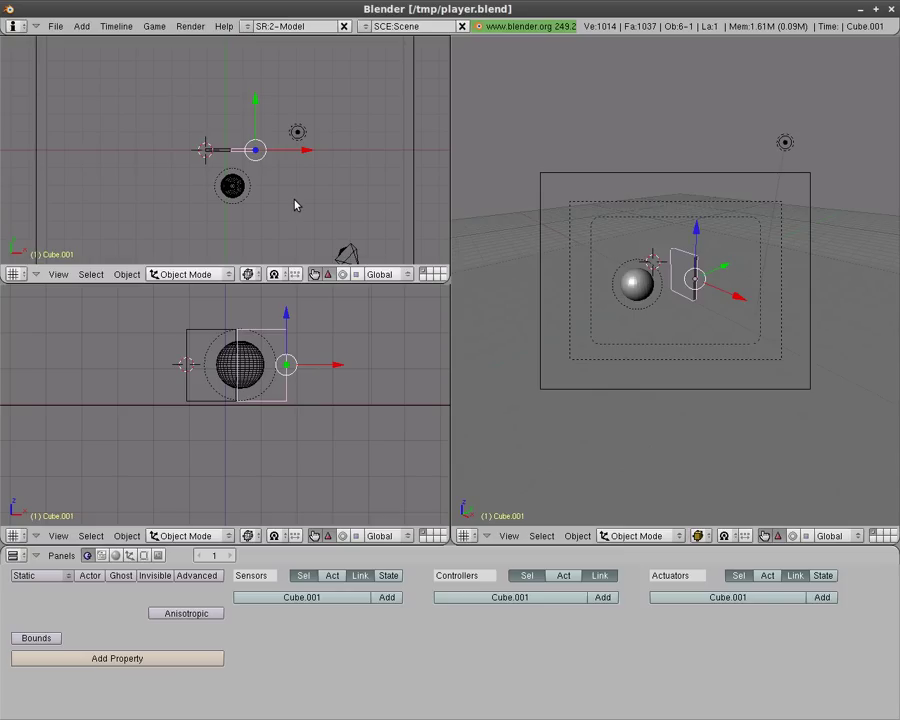
pyautogui.press('Up')
pyautogui.press('Up')
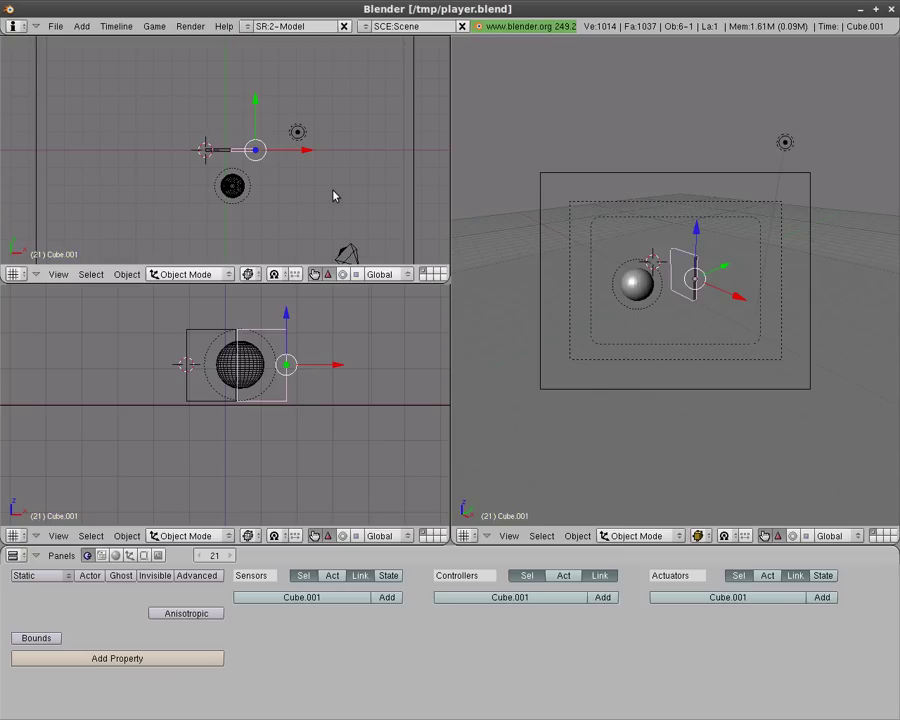
pyautogui.press('r')
pyautogui.press('z')
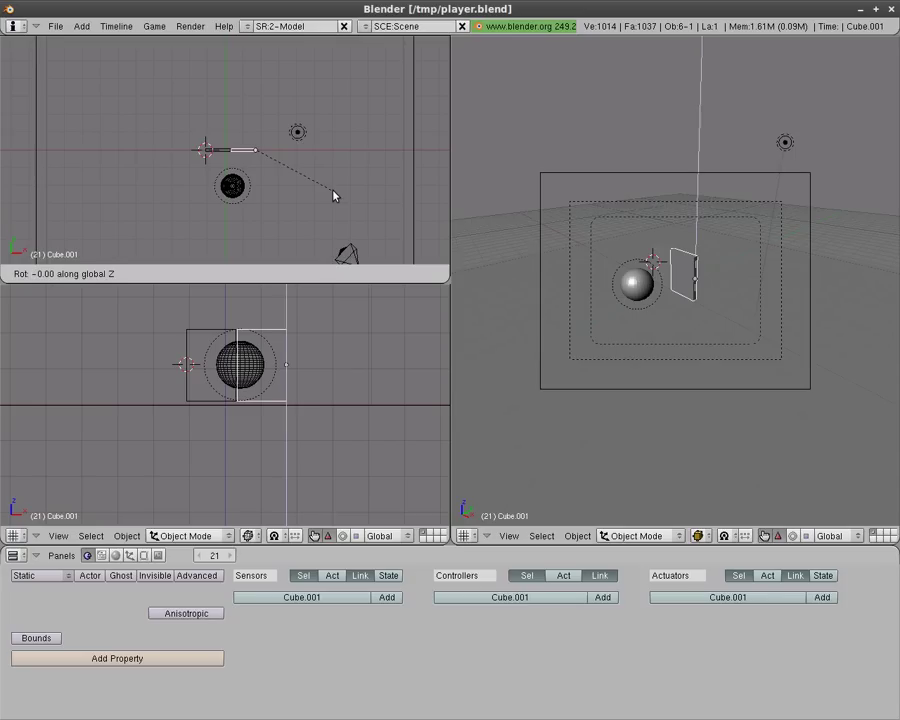
pyautogui.click(229, 186)
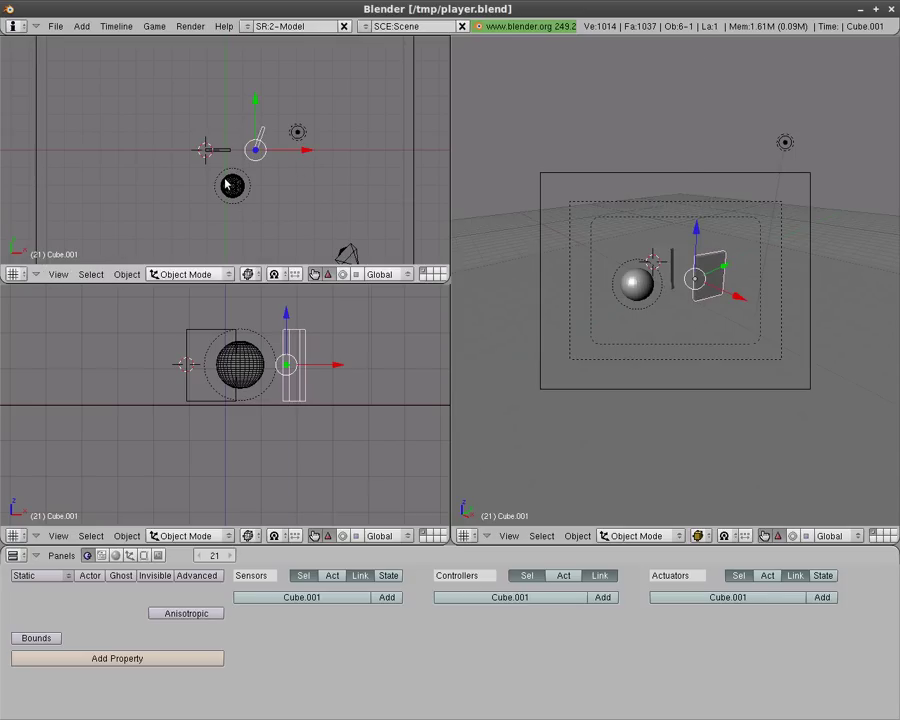
pyautogui.press('i')
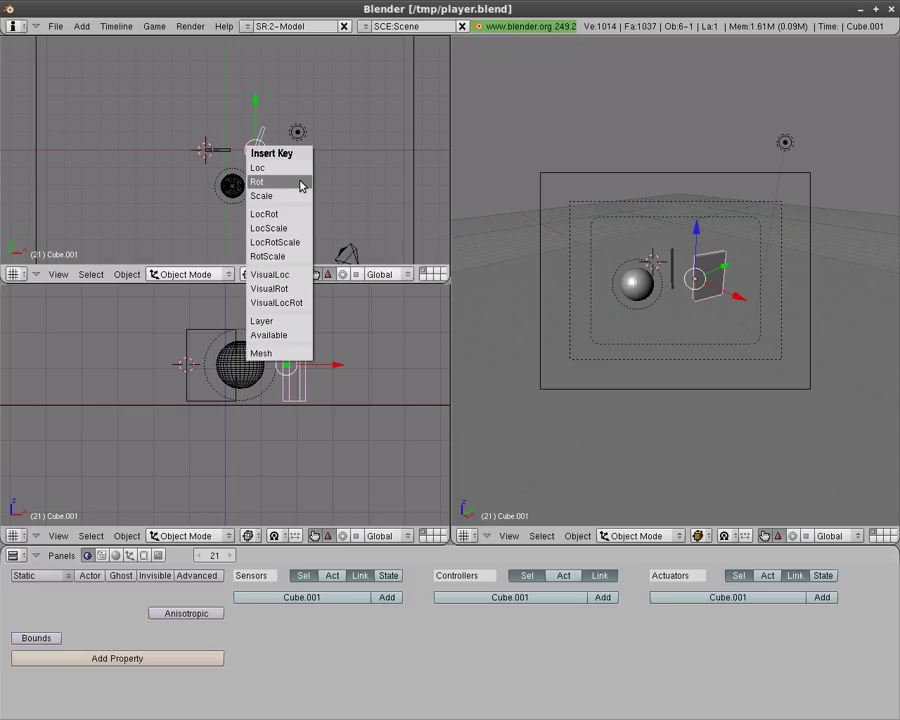
pyautogui.click(301, 186)
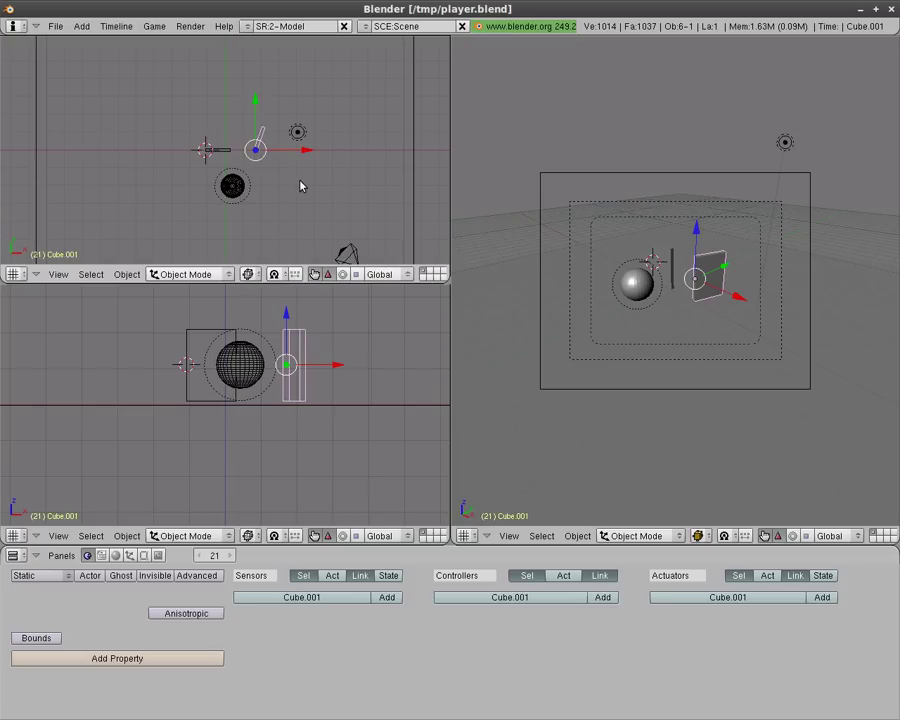
# Scrub frames to preview the swing, return to frame 1, and select the other door, Cube
pyautogui.hotkey('shift', 'Left')
pyautogui.press('Up')
pyautogui.press('Up')
pyautogui.press('Down')
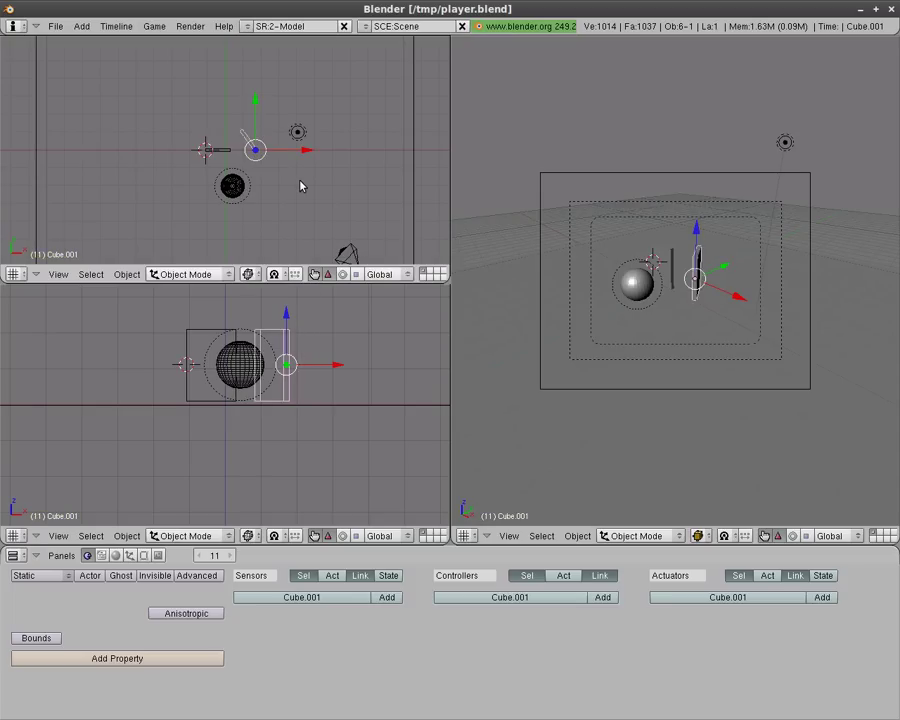
pyautogui.hotkey('shift', 'Left')
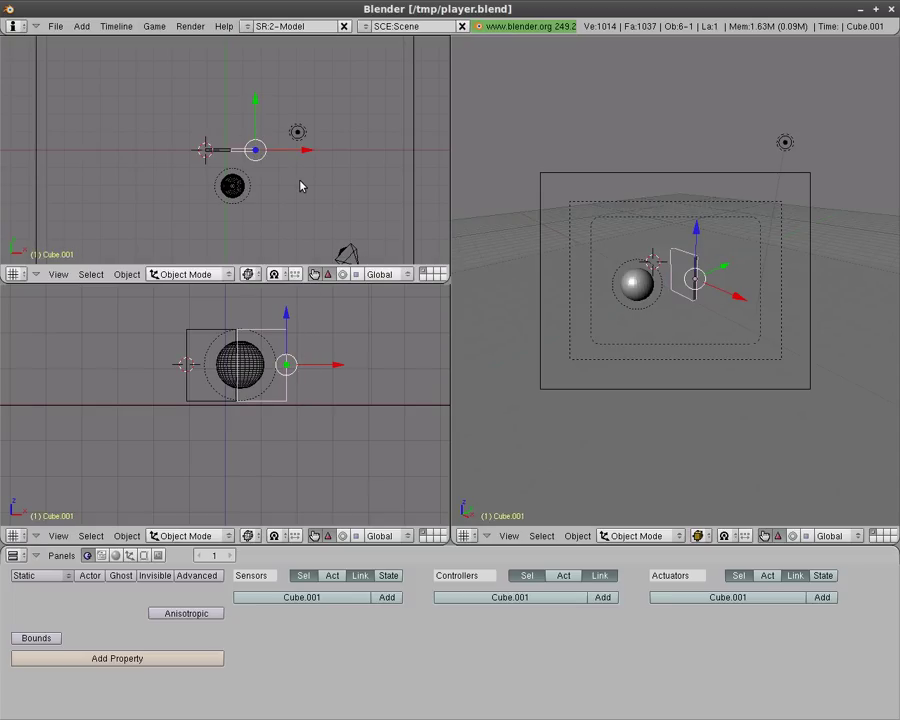
pyautogui.rightClick(218, 150)
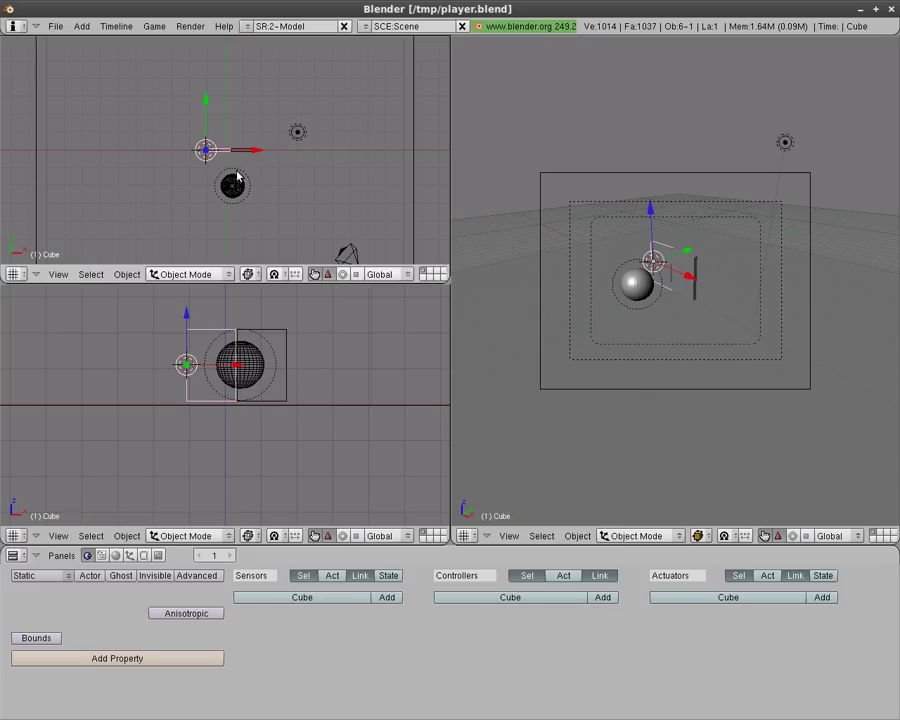
# Key Cube's rotation at frame 1, then rotate it about 114° and key it at frame 21
pyautogui.press('r')
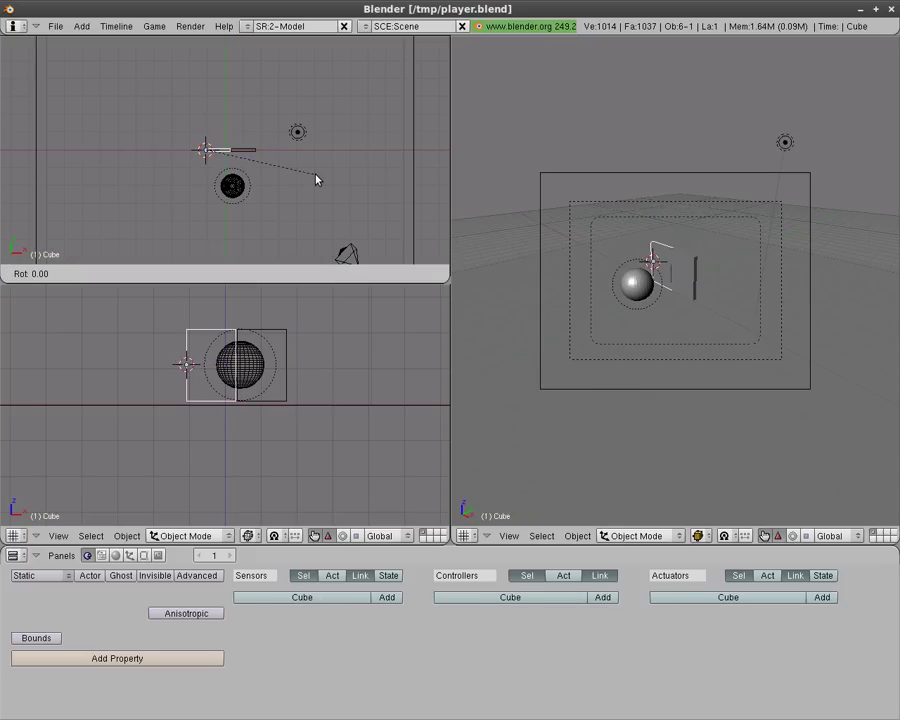
pyautogui.press('Escape')
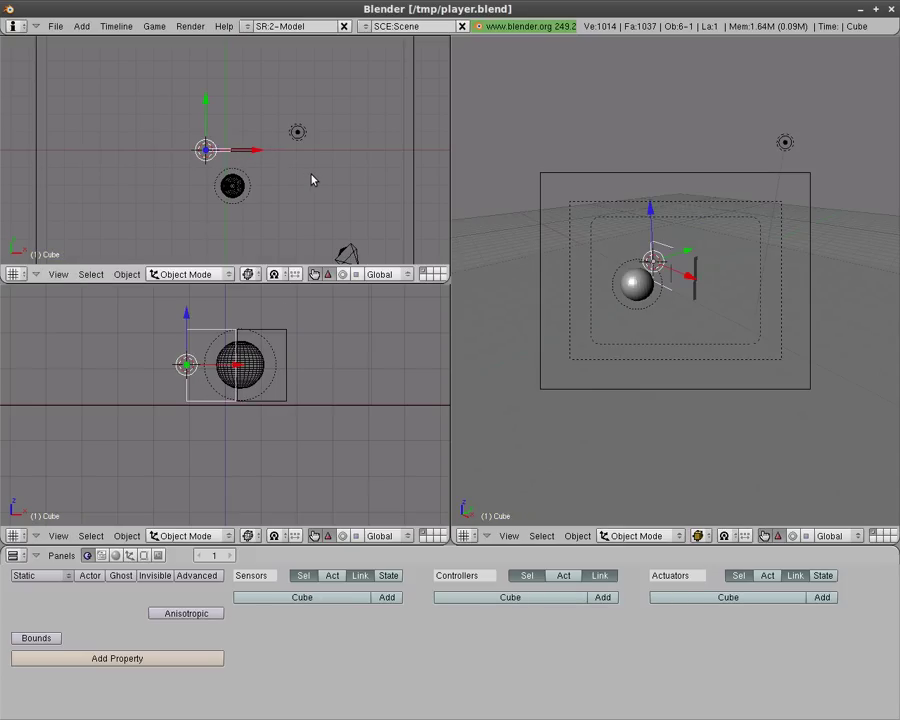
pyautogui.press('i')
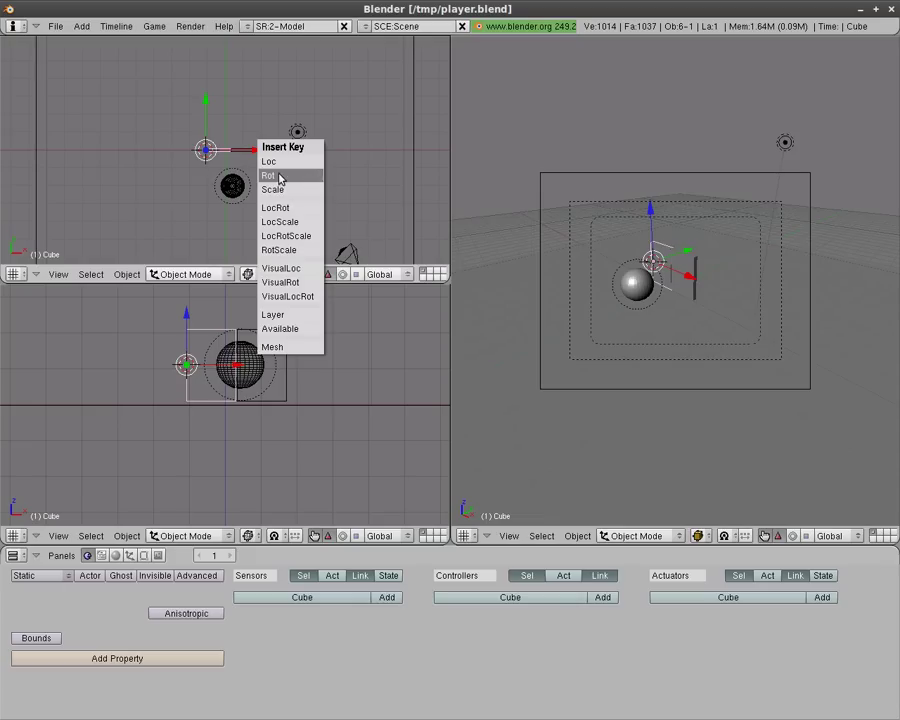
pyautogui.click(270, 177)
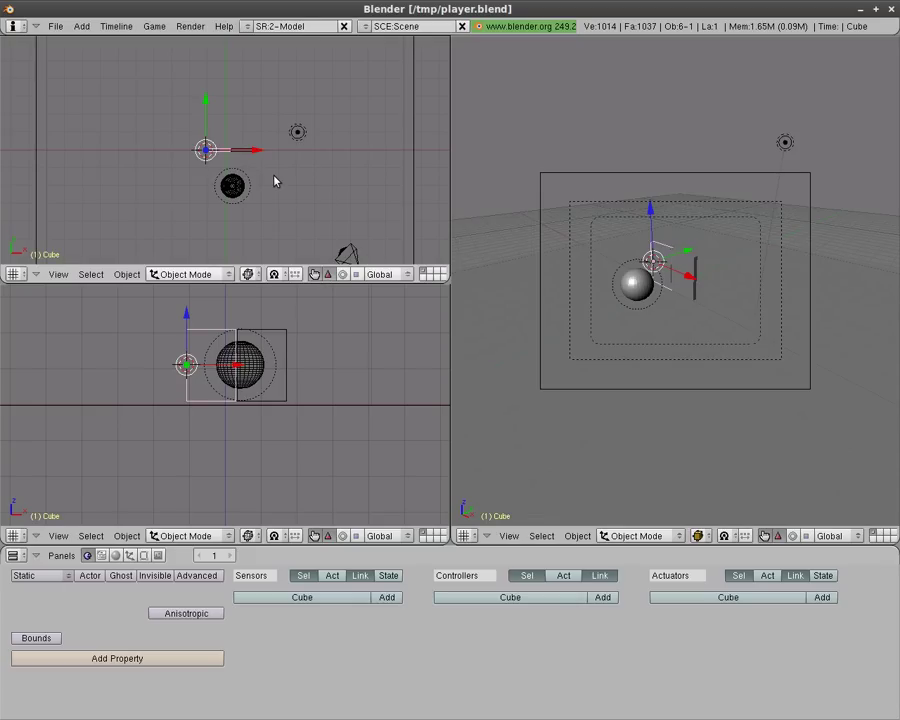
pyautogui.press('Up')
pyautogui.press('Up')
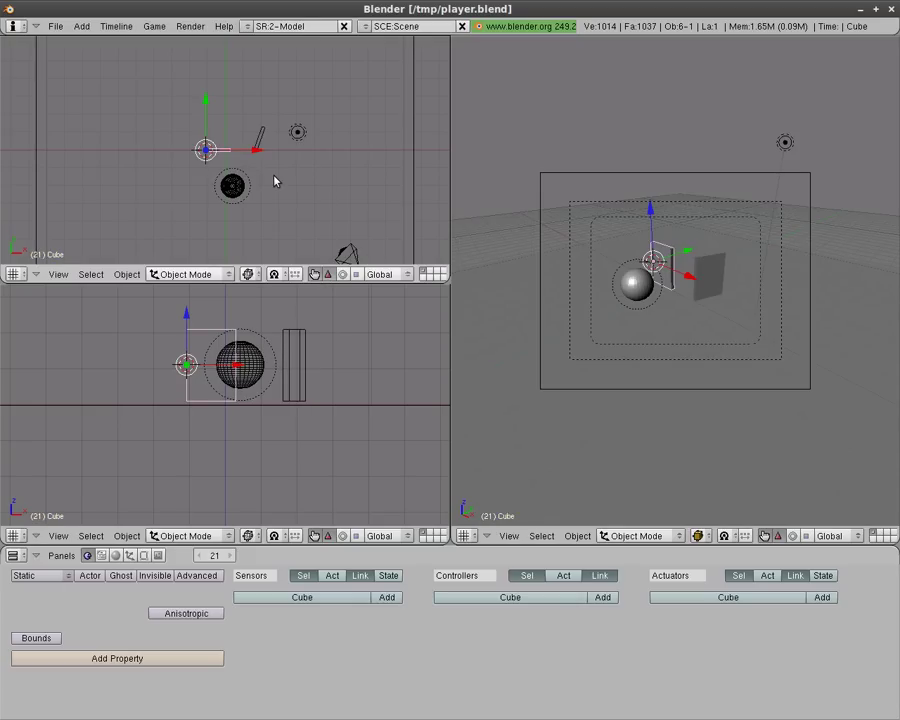
pyautogui.press('r')
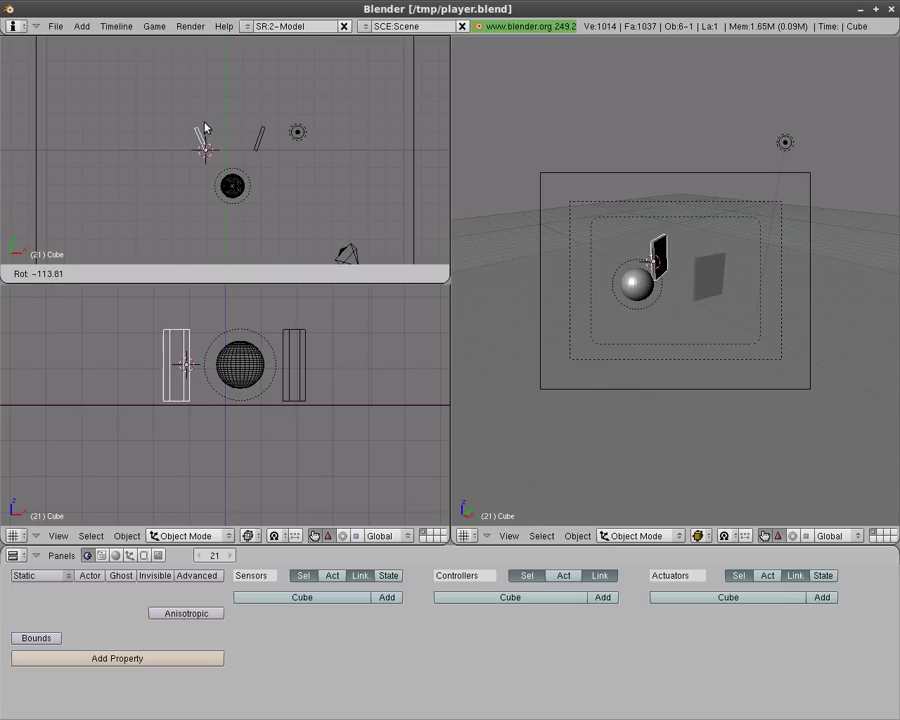
pyautogui.click(205, 128)
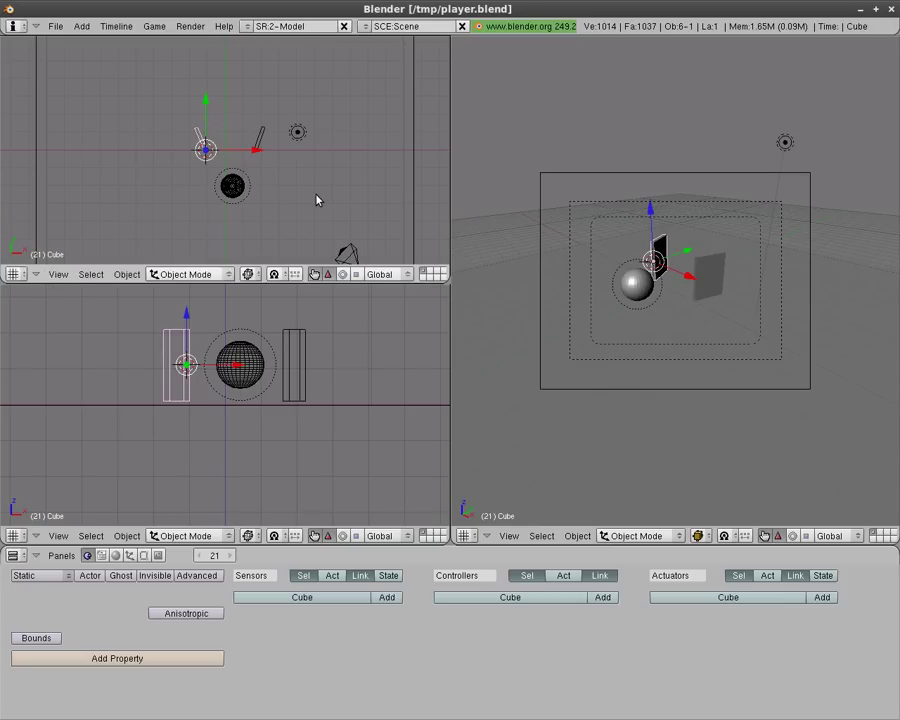
pyautogui.press('i')
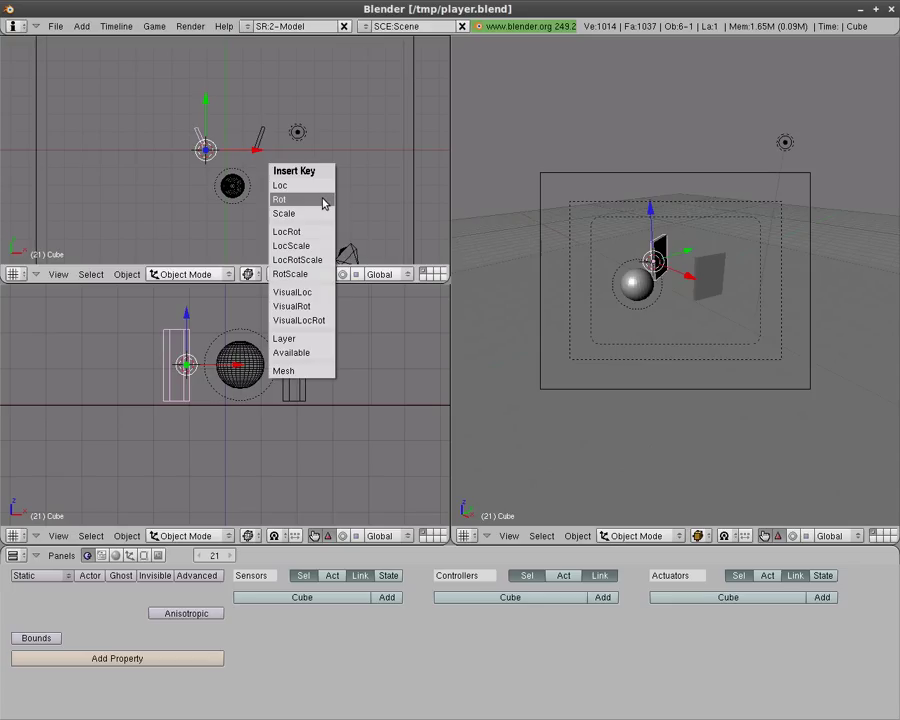
pyautogui.click(323, 199)
# Scrub frames to preview Cube's swing and return to frame 1
pyautogui.press('Down')
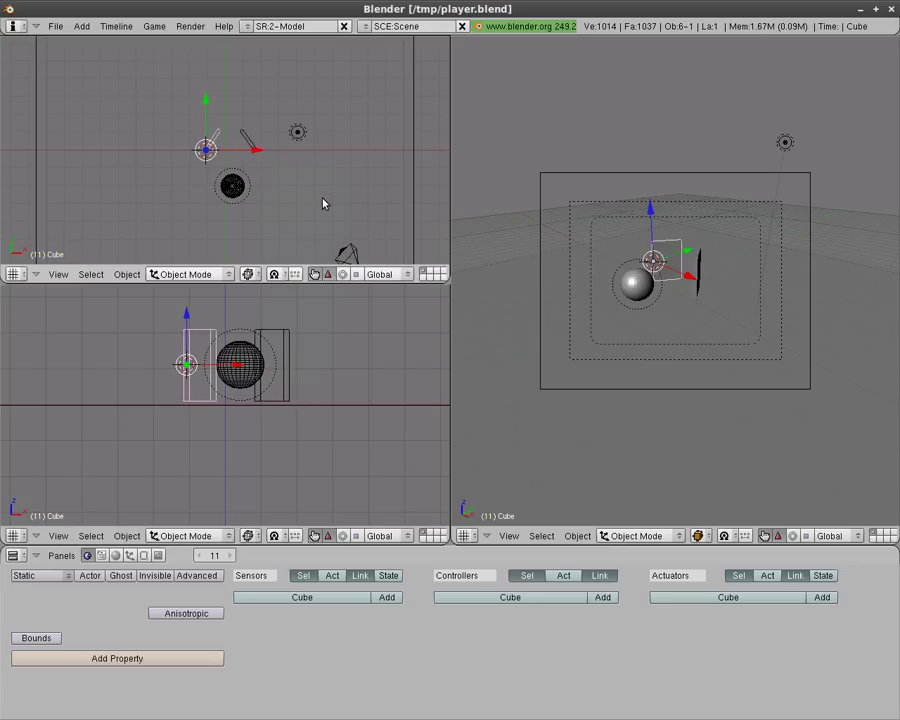
pyautogui.press('Up')
pyautogui.press('Up')
pyautogui.press('Down')
pyautogui.press('Down')
pyautogui.press('Down')
pyautogui.press('Up')
pyautogui.press('Up')
pyautogui.hotkey('shift', 'Left')
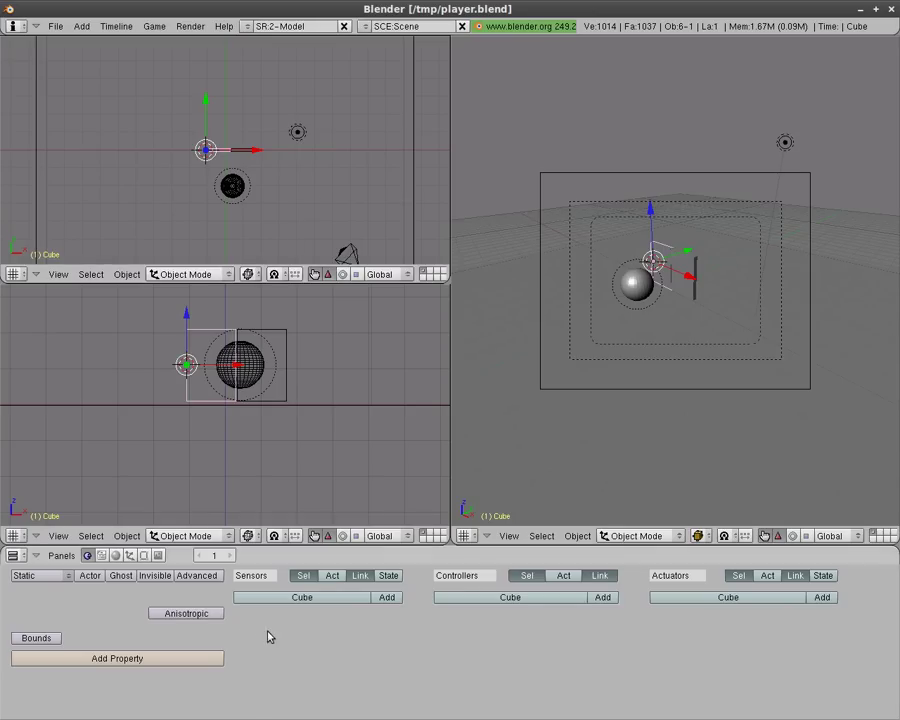
# Add a Collision sensor, AND controller and actuator to Cube and link them
pyautogui.click(387, 597)
pyautogui.click(603, 597)
pyautogui.click(821, 598)
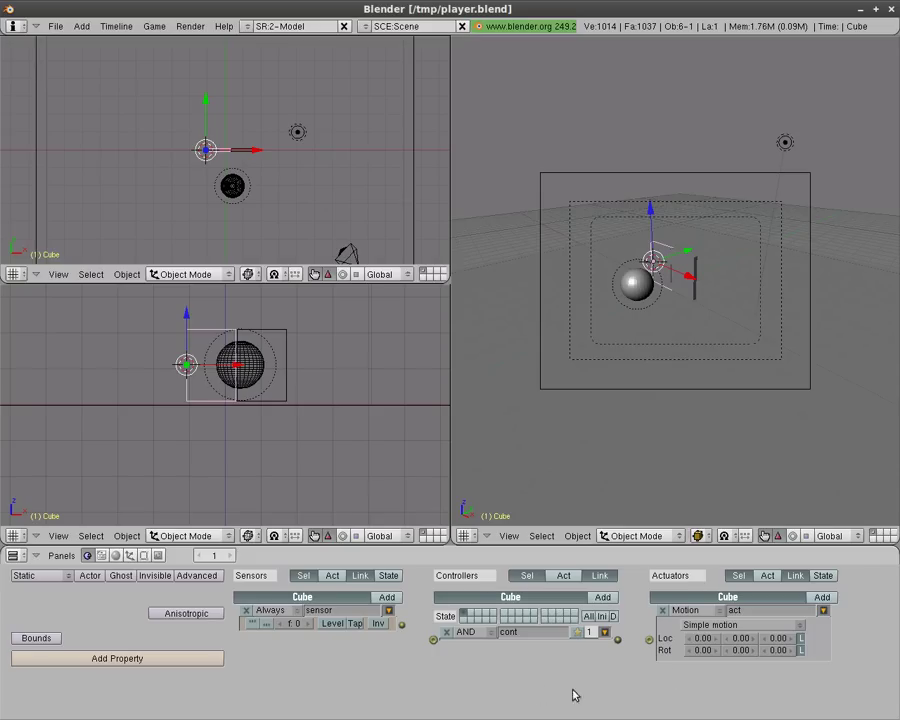
pyautogui.click(272, 610)
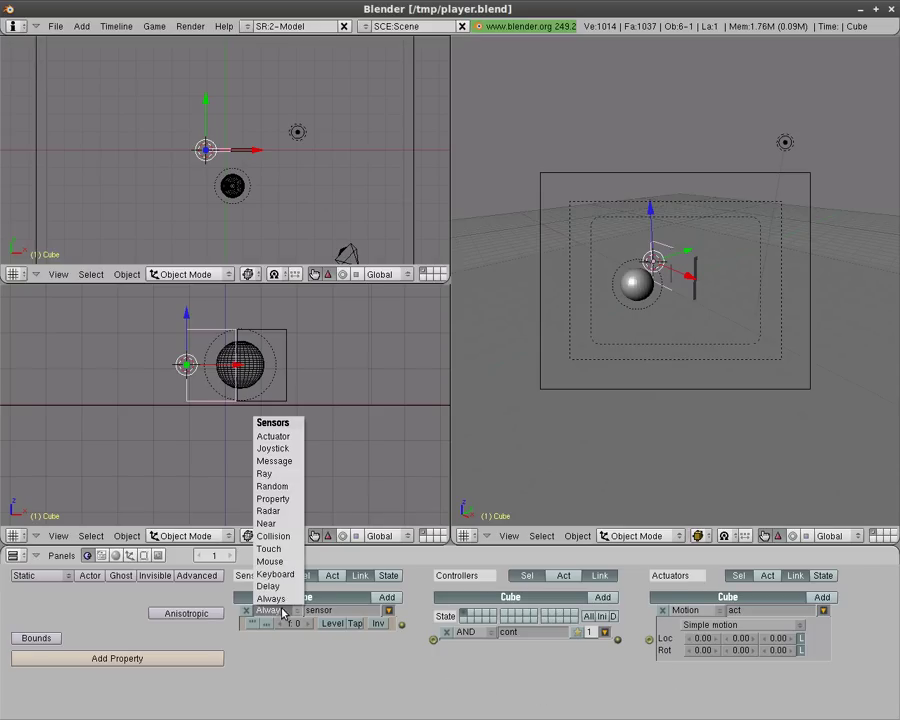
pyautogui.click(286, 537)
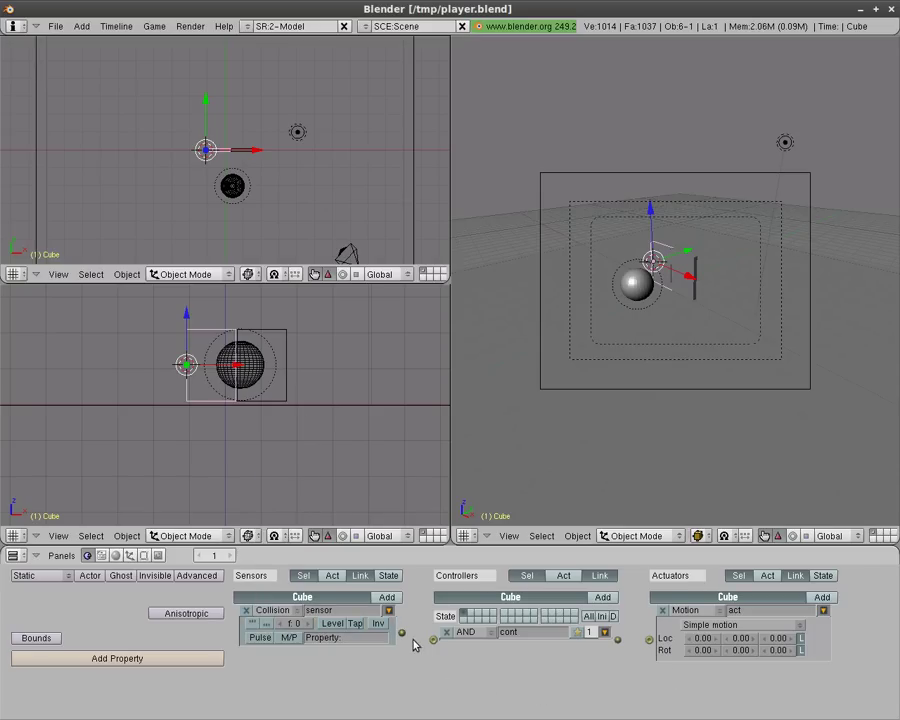
pyautogui.moveTo(401, 633); pyautogui.dragTo(433, 640)
pyautogui.moveTo(617, 639); pyautogui.dragTo(649, 639)
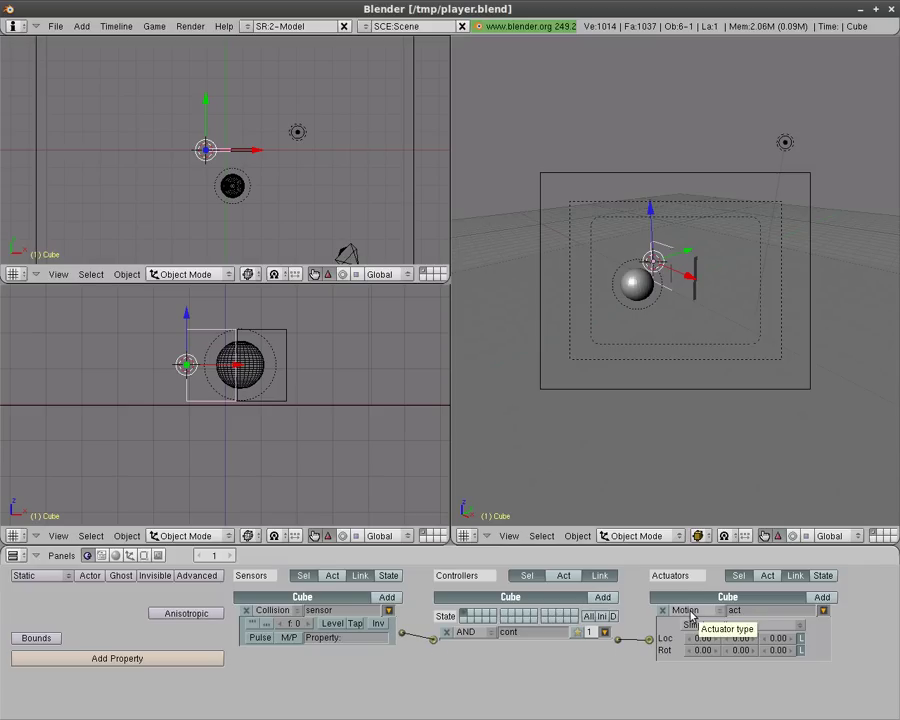
# Set the actuator to Ipo with end frame 21, then select the sphere player
pyautogui.click(690, 613)
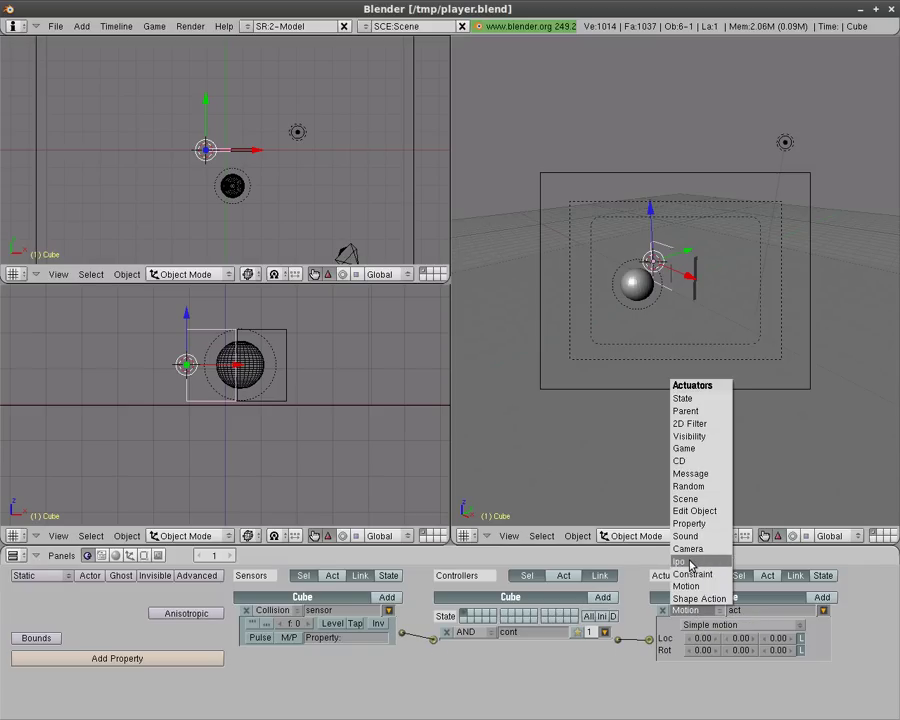
pyautogui.click(688, 561)
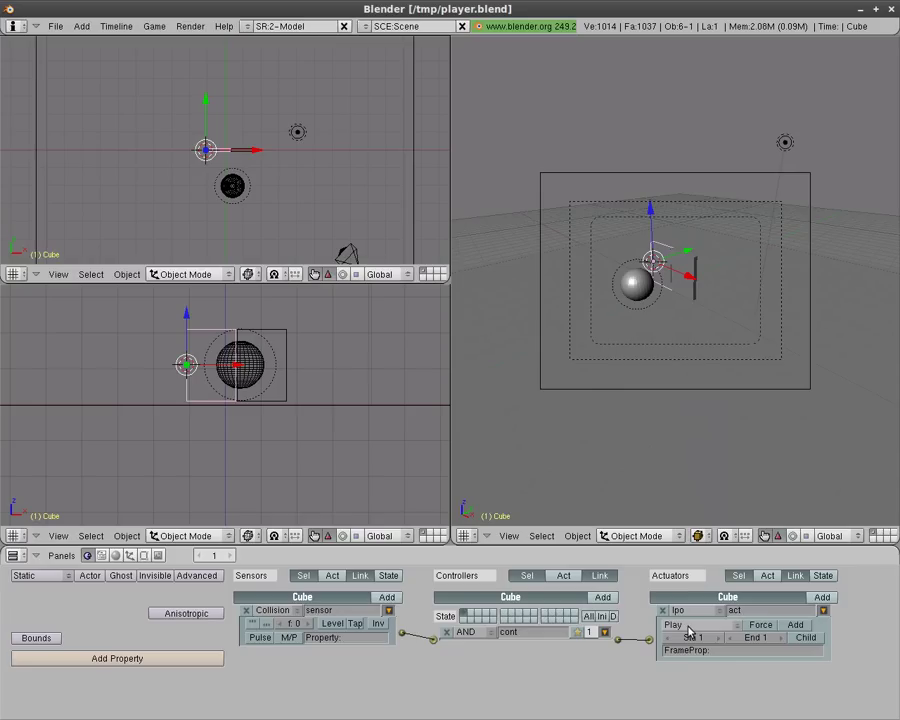
pyautogui.click(765, 643)
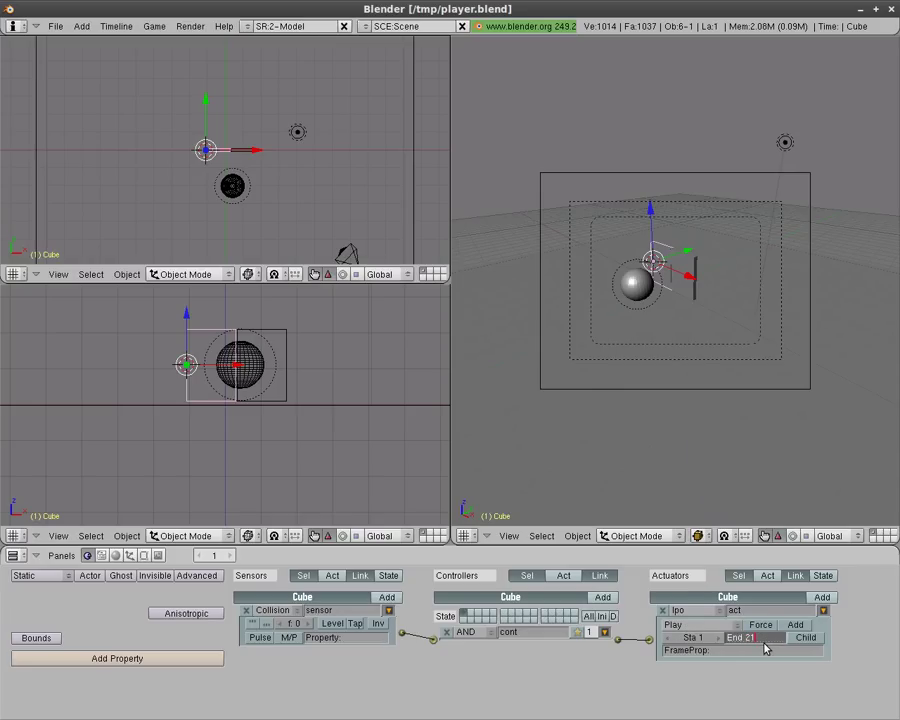
pyautogui.press('Return')
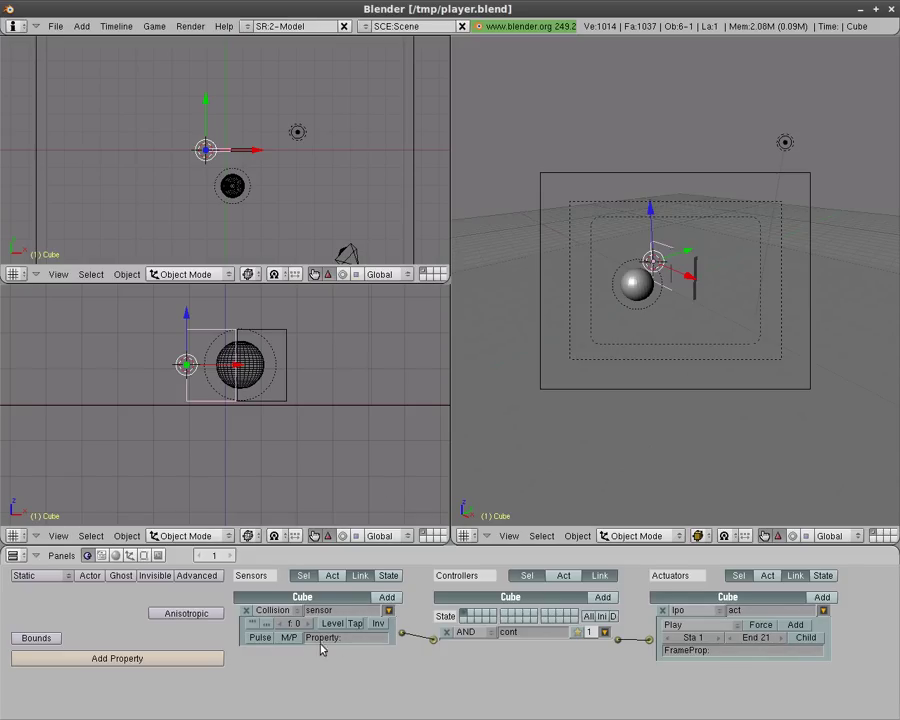
pyautogui.rightClick(632, 297)
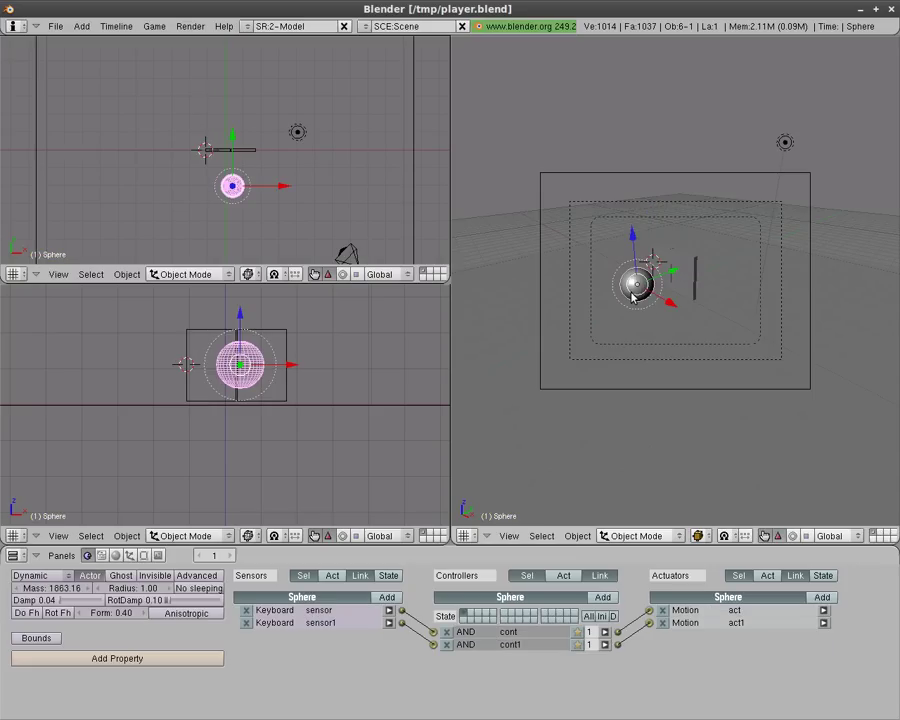
# Add a game property named 'player' to the sphere
pyautogui.click(110, 660)
pyautogui.click(118, 672)
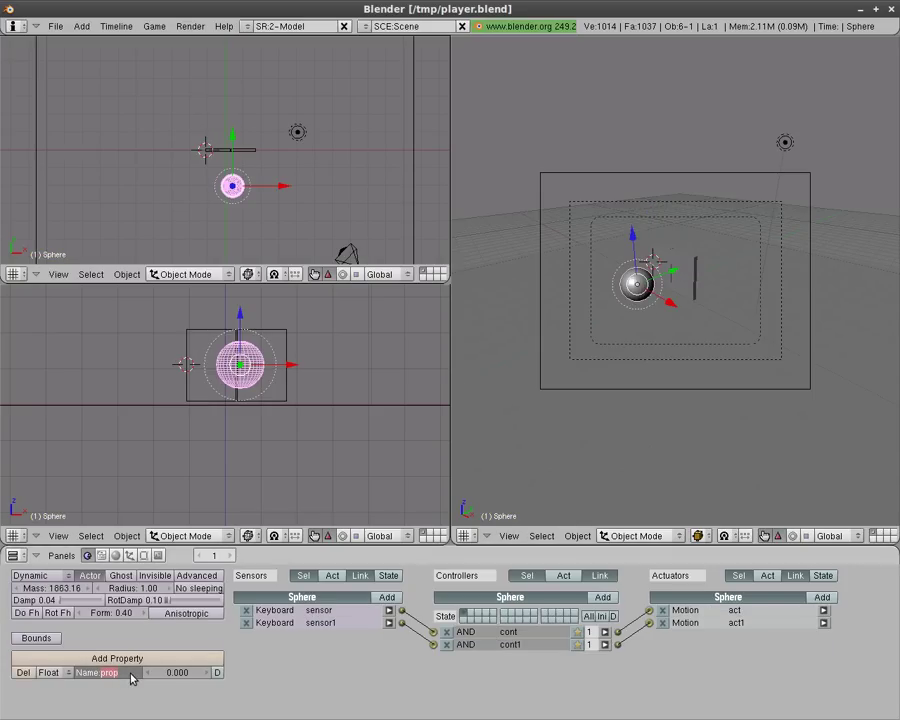
pyautogui.write('player')
pyautogui.press('Return')
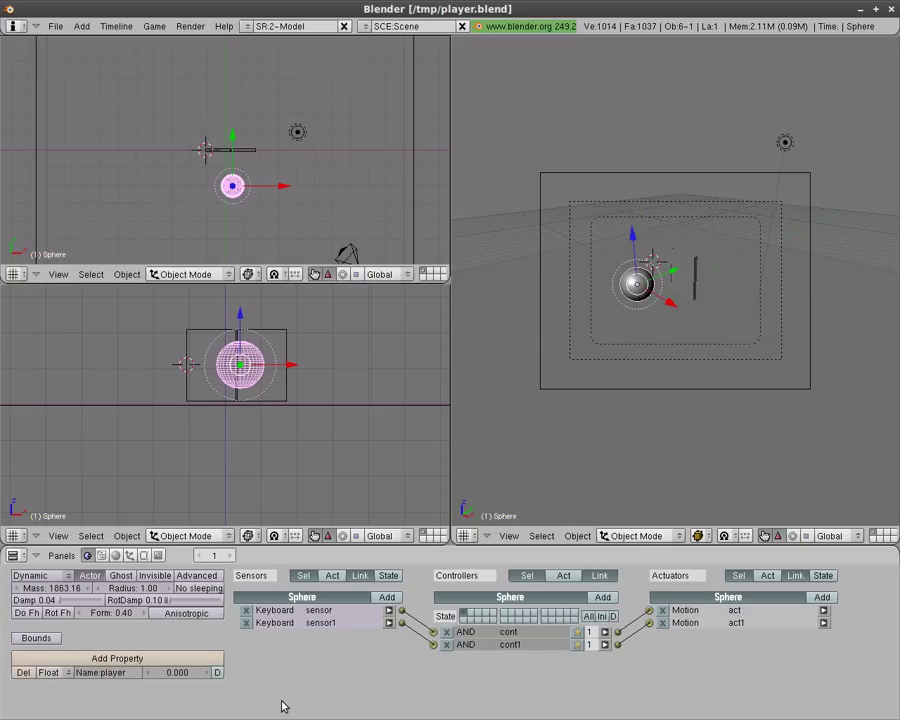
# Filter the Cube door's Collision sensor to the property 'player'
pyautogui.rightClick(199, 332)
pyautogui.click(345, 637)
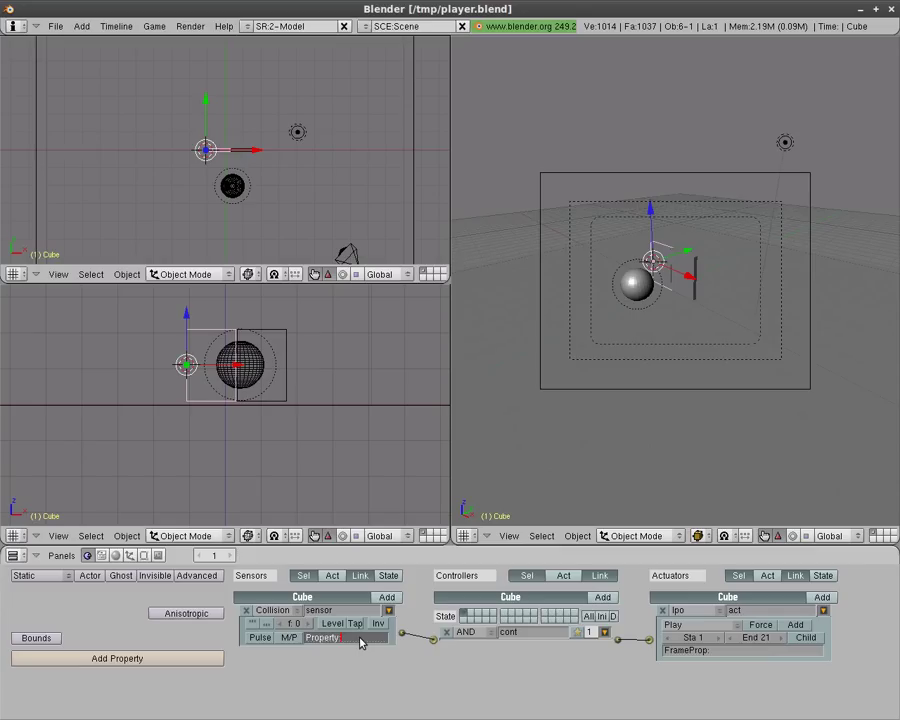
pyautogui.write('player')
pyautogui.press('Return')
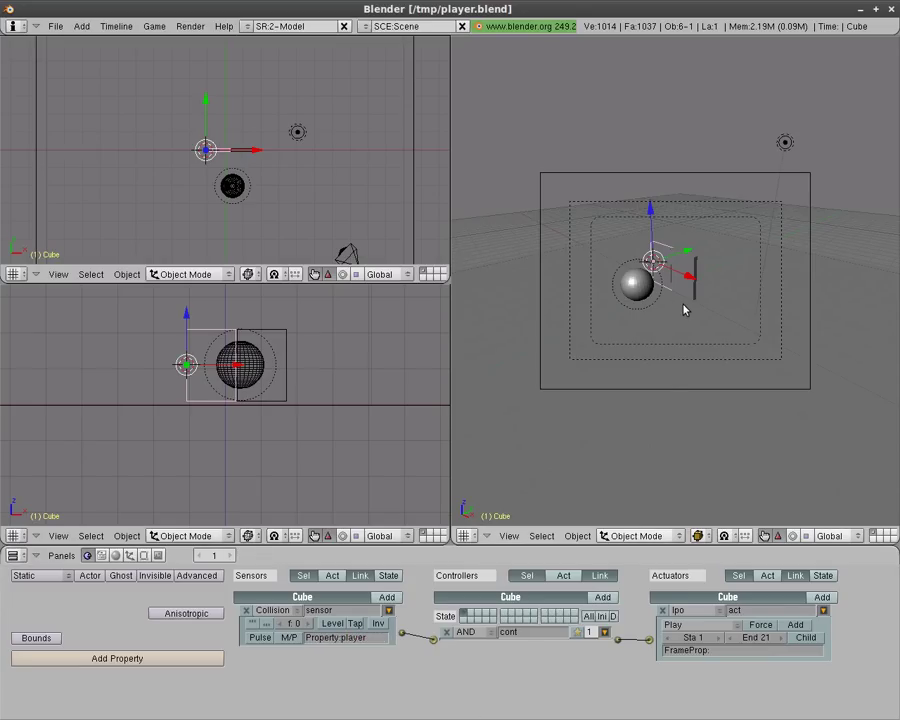
# Test-play by rolling the ball into the door, then select Cube.001
pyautogui.press('p')
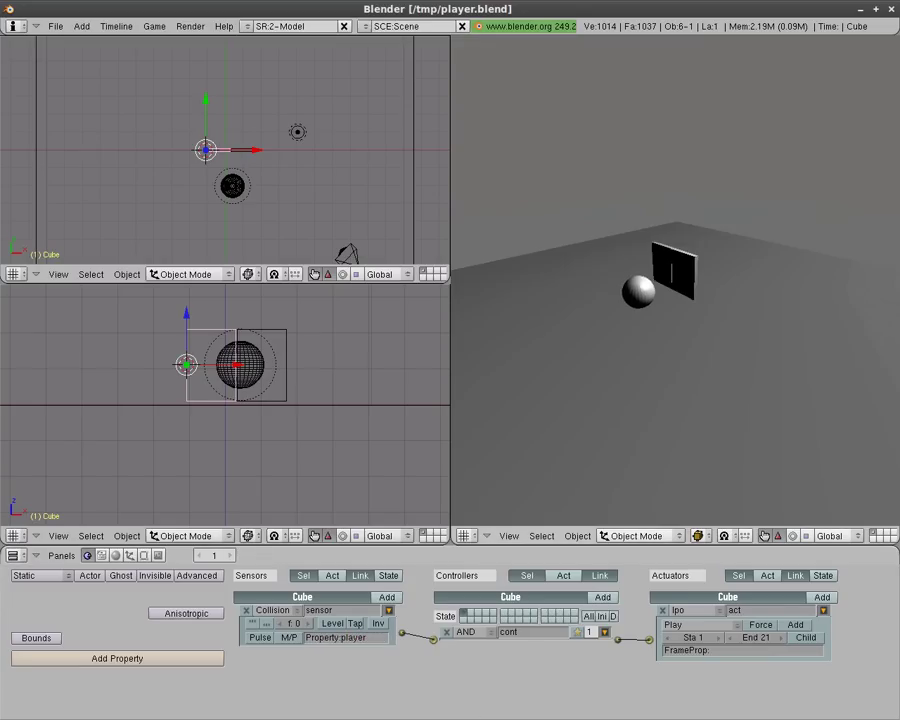
pyautogui.press('Up')
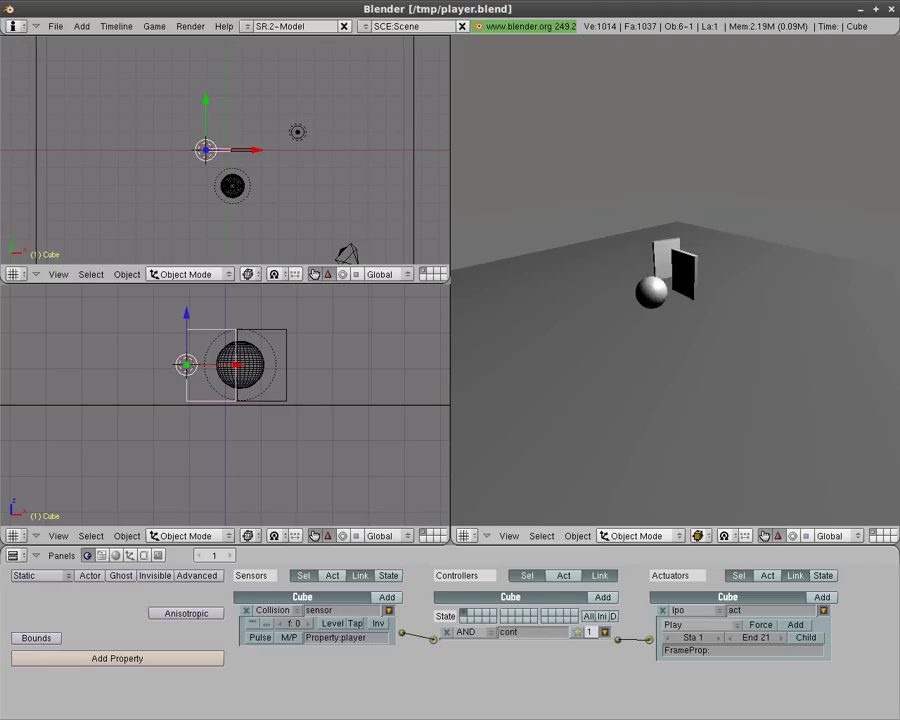
pyautogui.press('Escape')
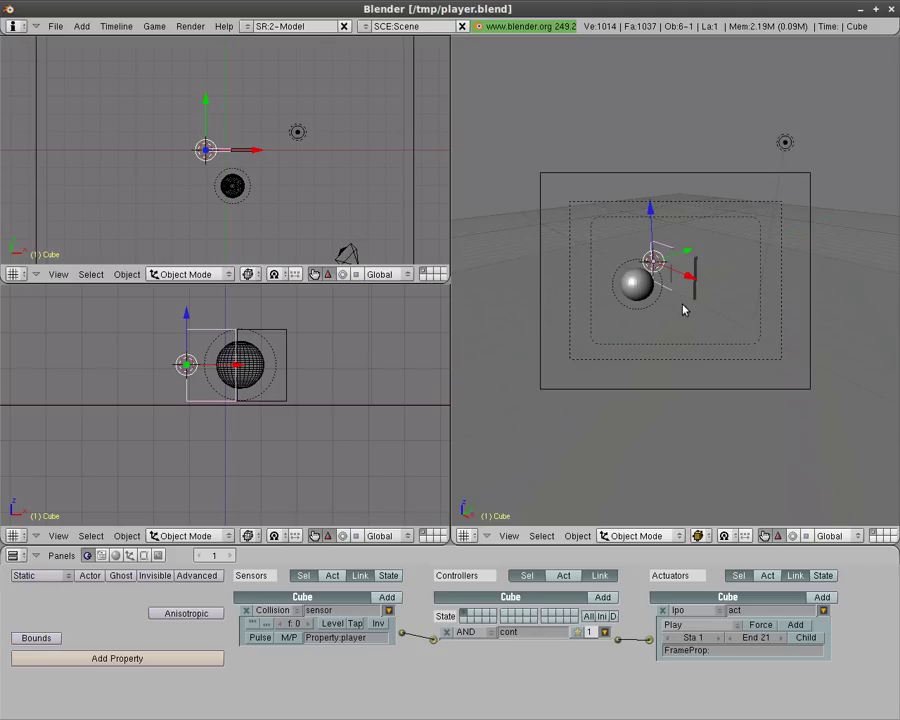
pyautogui.rightClick(678, 291)
# Add sensor, controller and actuator to Cube.001, making the sensor Collision filtered by 'player'
pyautogui.click(386, 597)
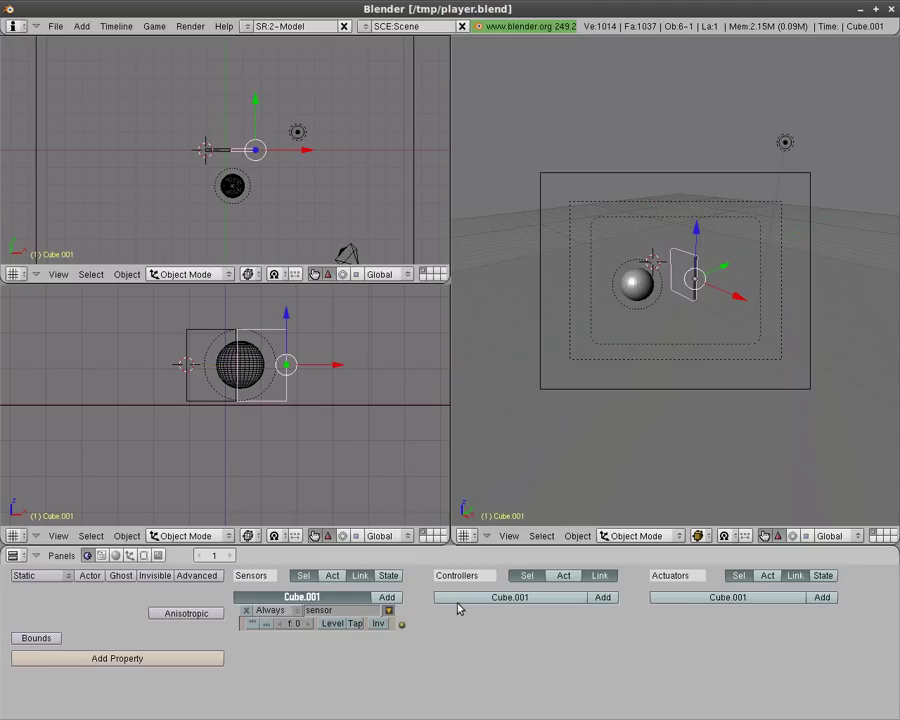
pyautogui.click(602, 597)
pyautogui.click(821, 597)
pyautogui.click(268, 610)
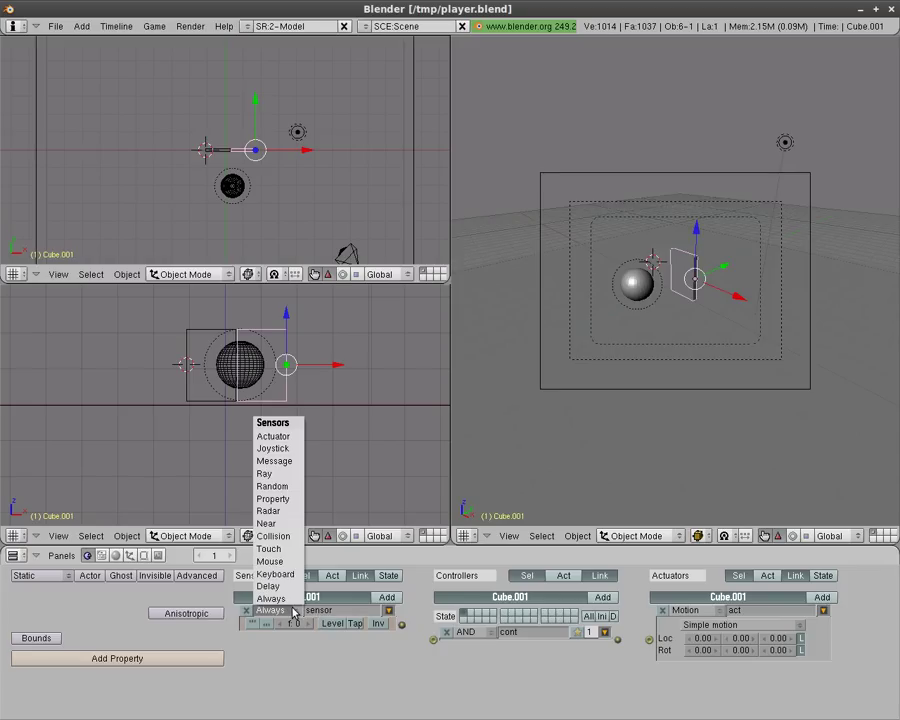
pyautogui.click(290, 537)
pyautogui.click(357, 638)
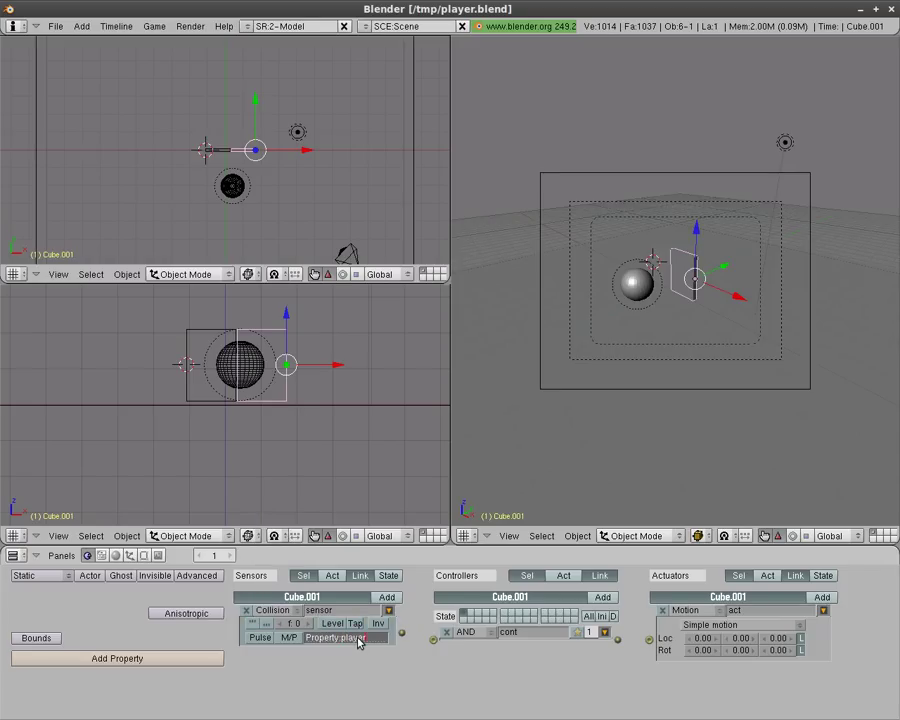
pyautogui.press('Return')
# Set the actuator to Ipo with end frame 21, link the bricks, and test-play both doors
pyautogui.click(690, 610)
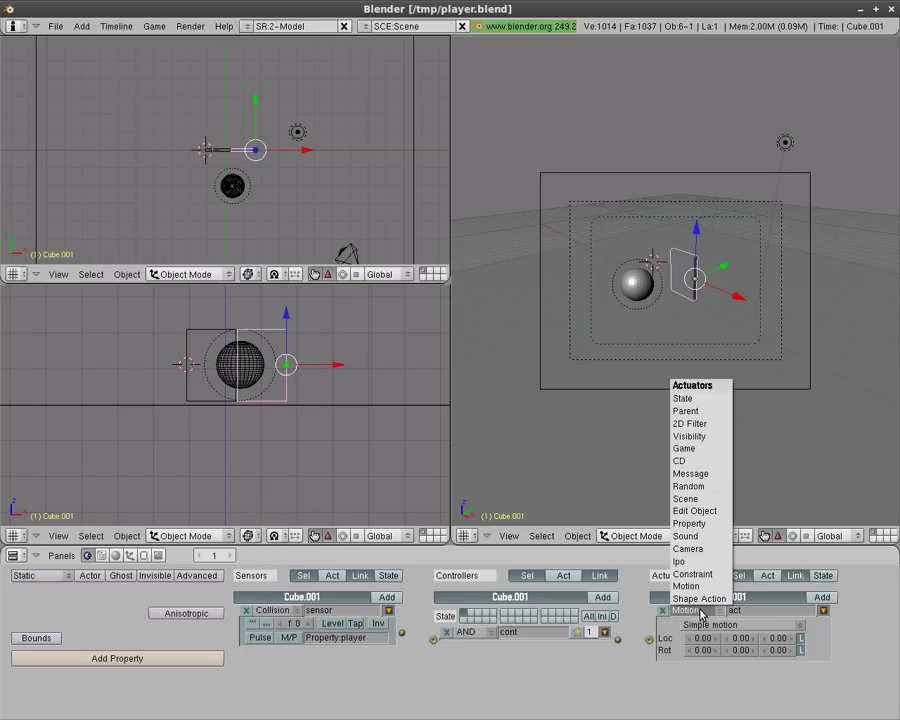
pyautogui.click(688, 561)
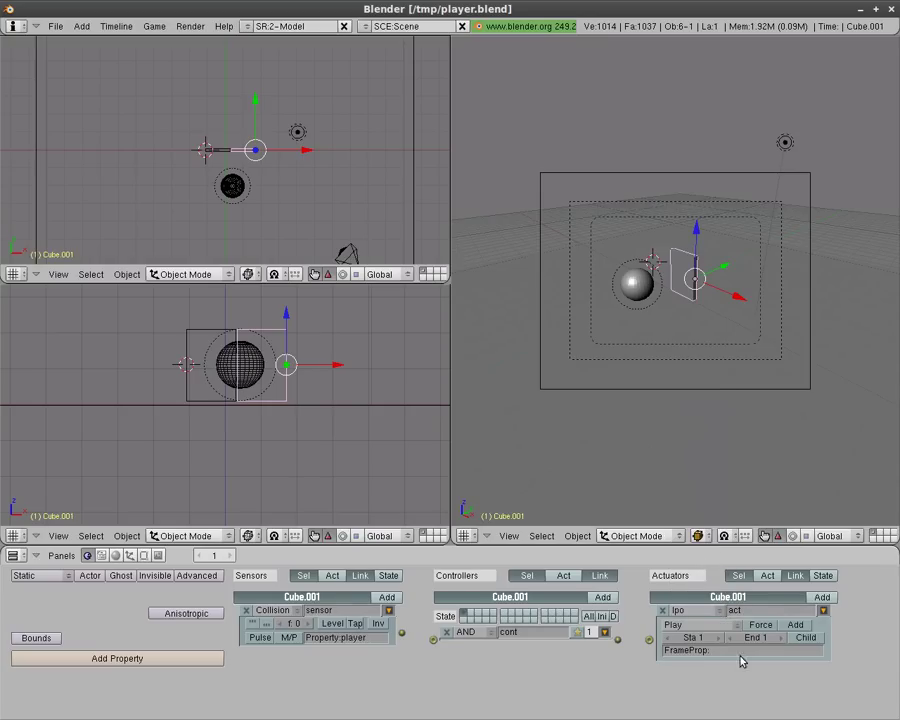
pyautogui.click(771, 638)
pyautogui.write('21')
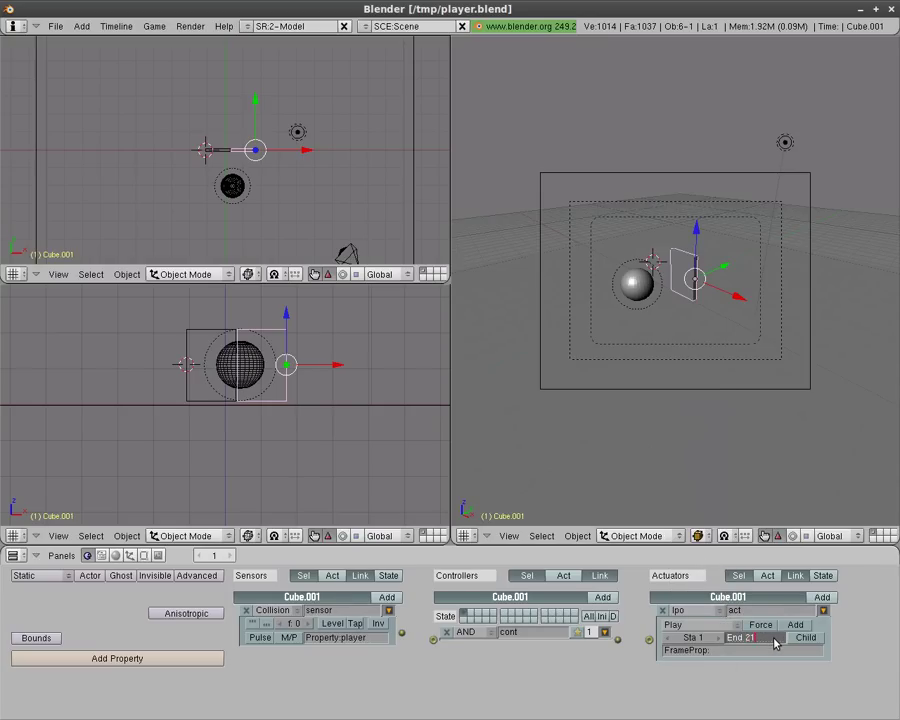
pyautogui.press('Return')
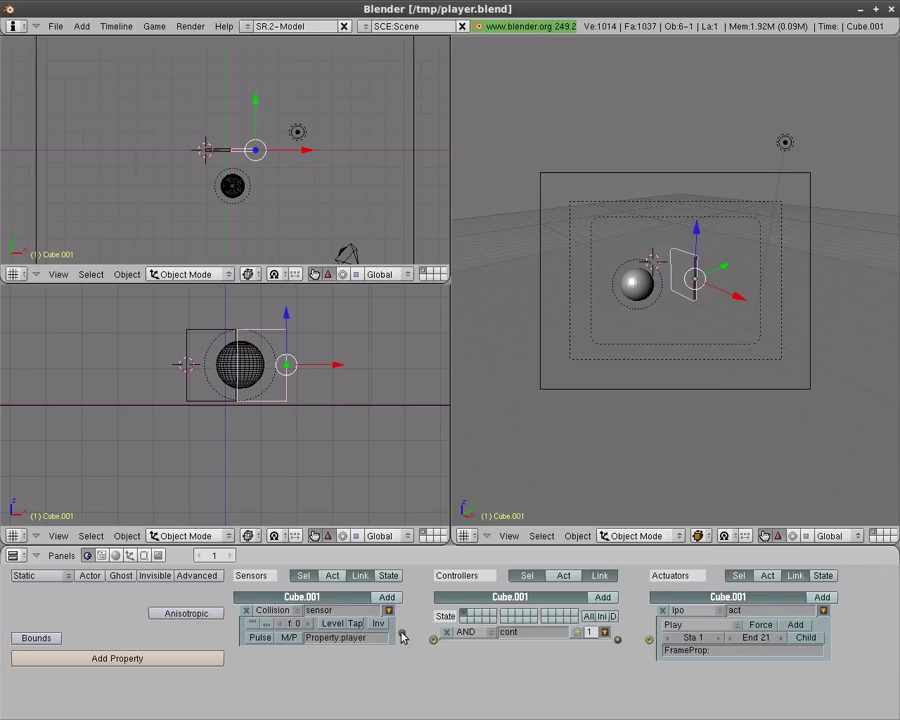
pyautogui.moveTo(402, 637); pyautogui.dragTo(433, 639)
pyautogui.moveTo(618, 640); pyautogui.dragTo(649, 639)
pyautogui.press('p')
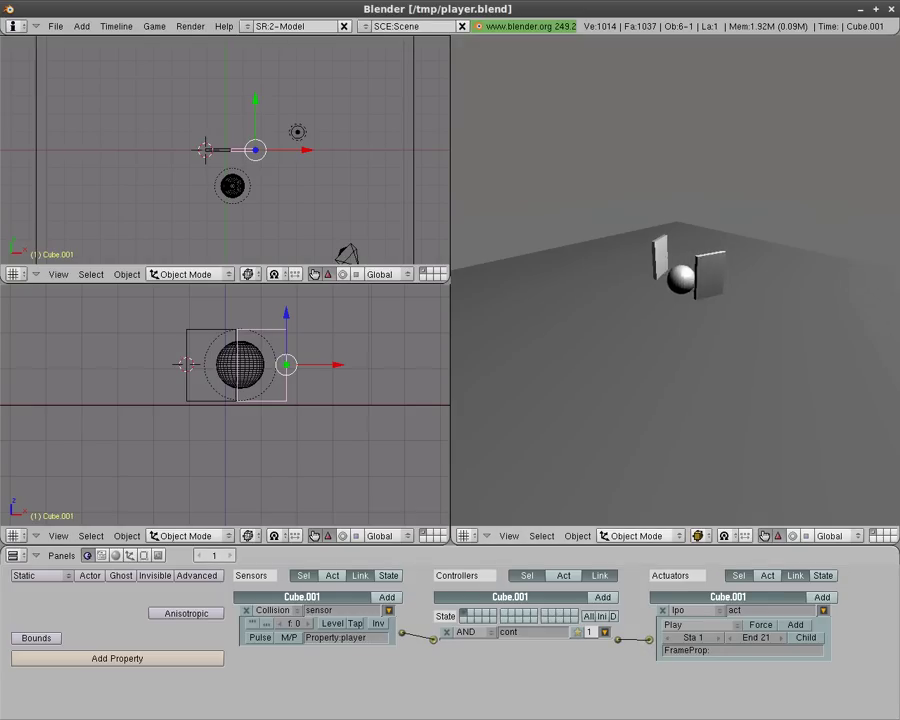
pyautogui.press('Escape')
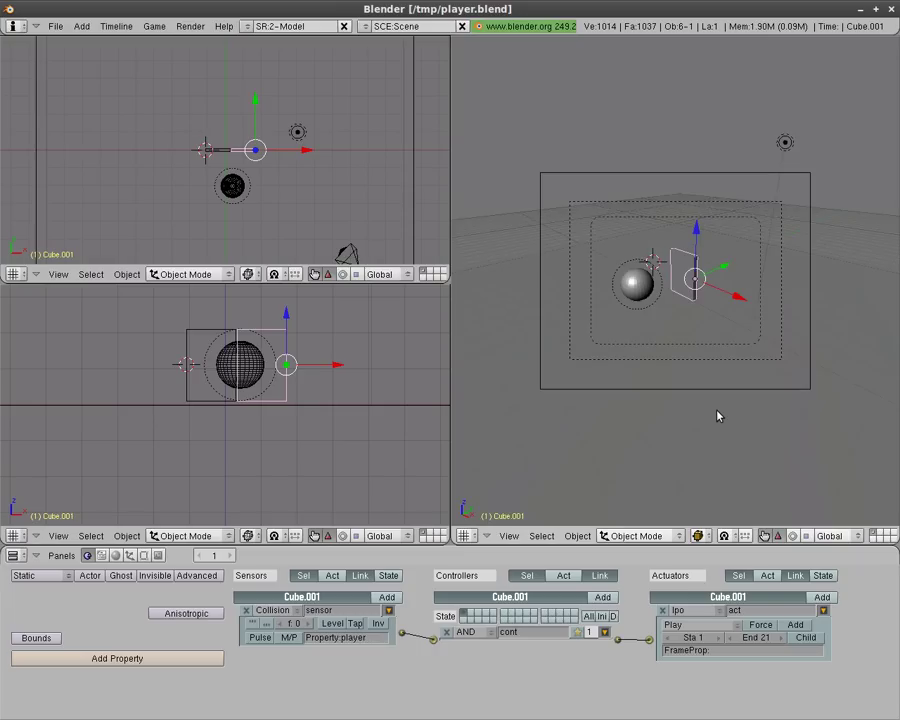
# Change the Ipo actuators of Cube.001 and Cube from Play to Flipper, then test-run the game
pyautogui.click(697, 628)
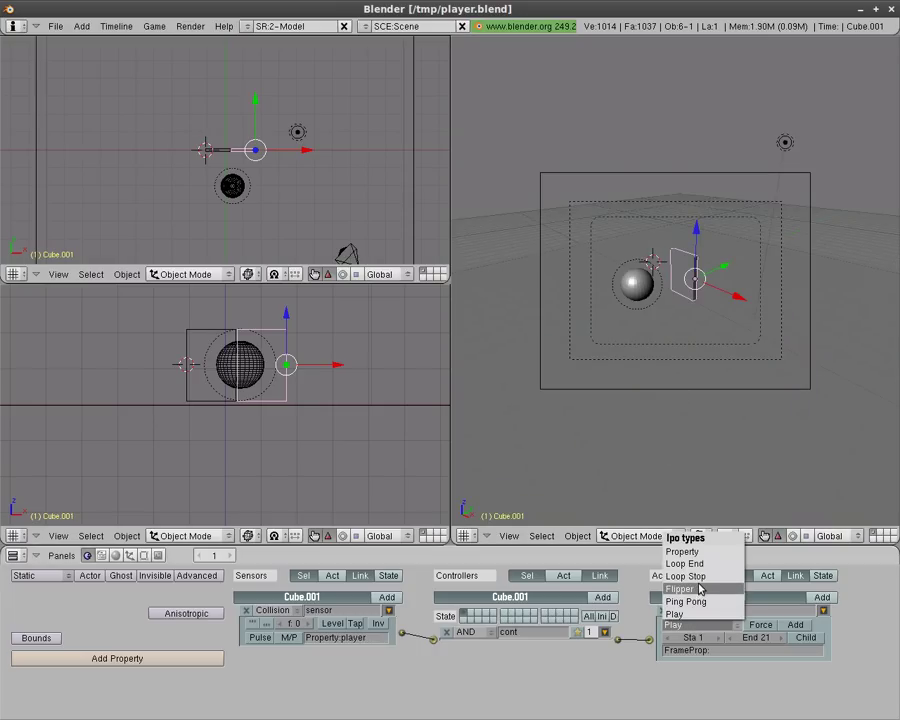
pyautogui.click(700, 590)
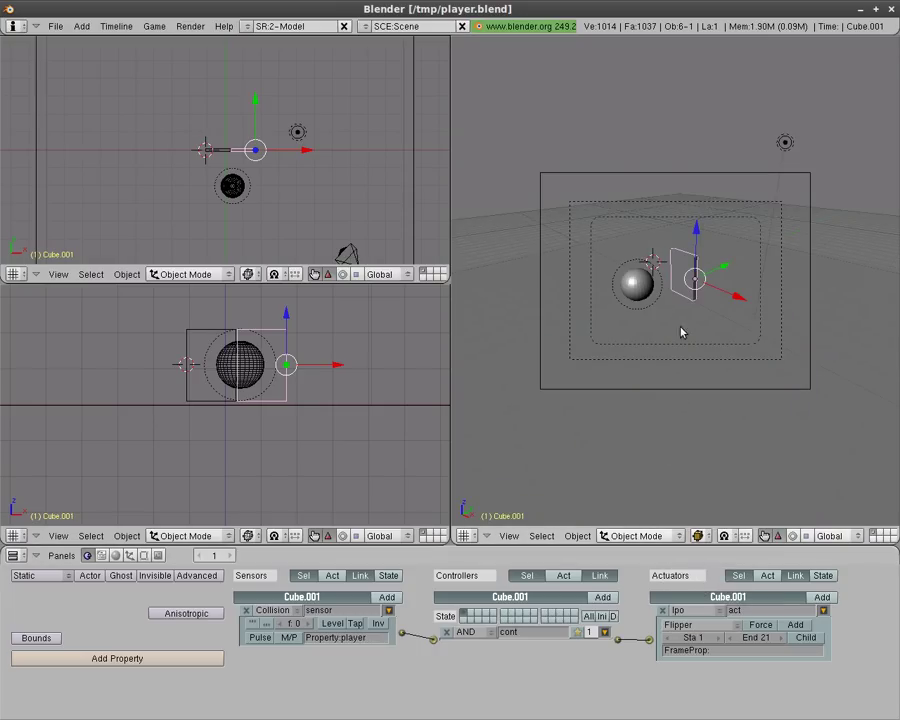
pyautogui.rightClick(660, 250)
pyautogui.click(700, 627)
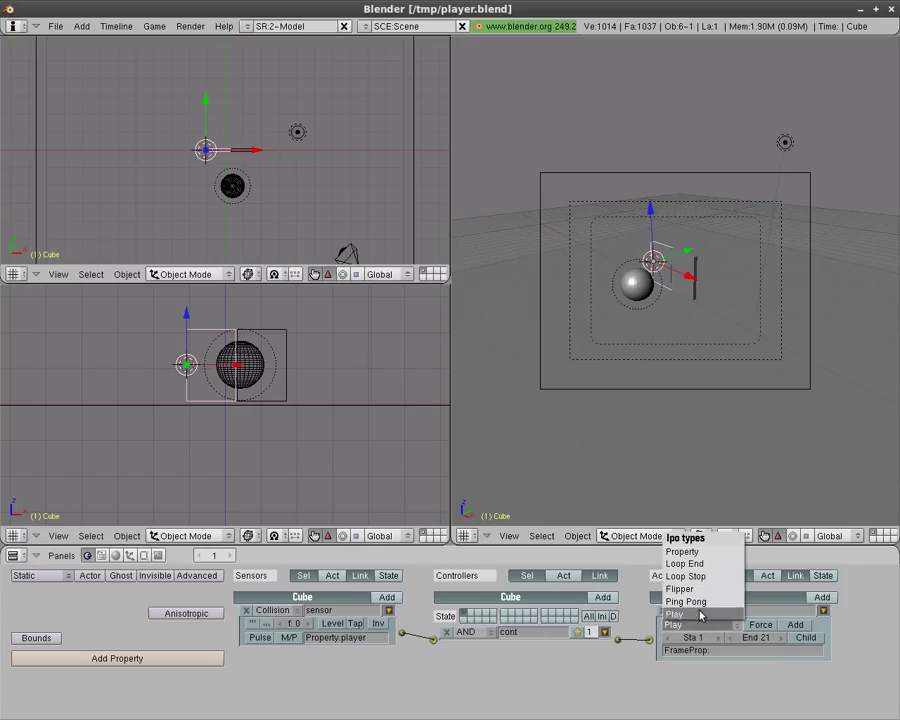
pyautogui.click(700, 590)
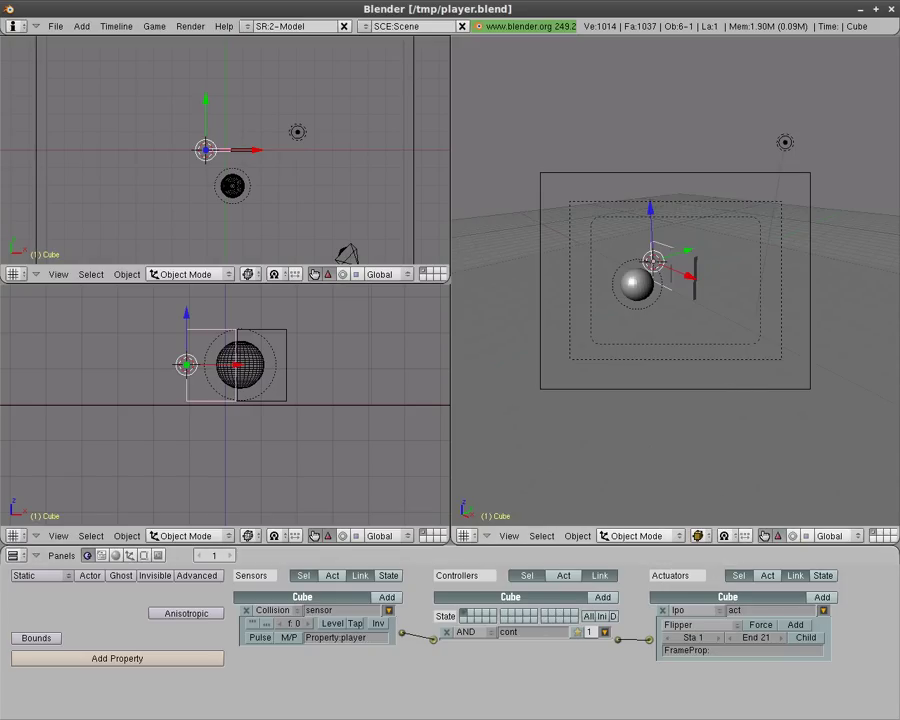
pyautogui.press('p')
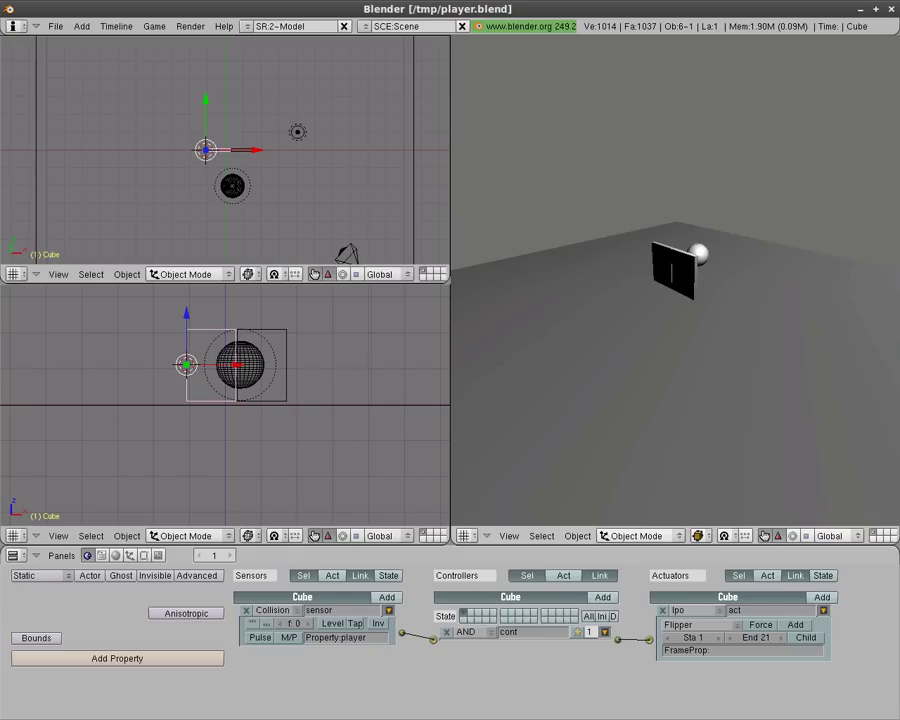
pyautogui.press('Escape')
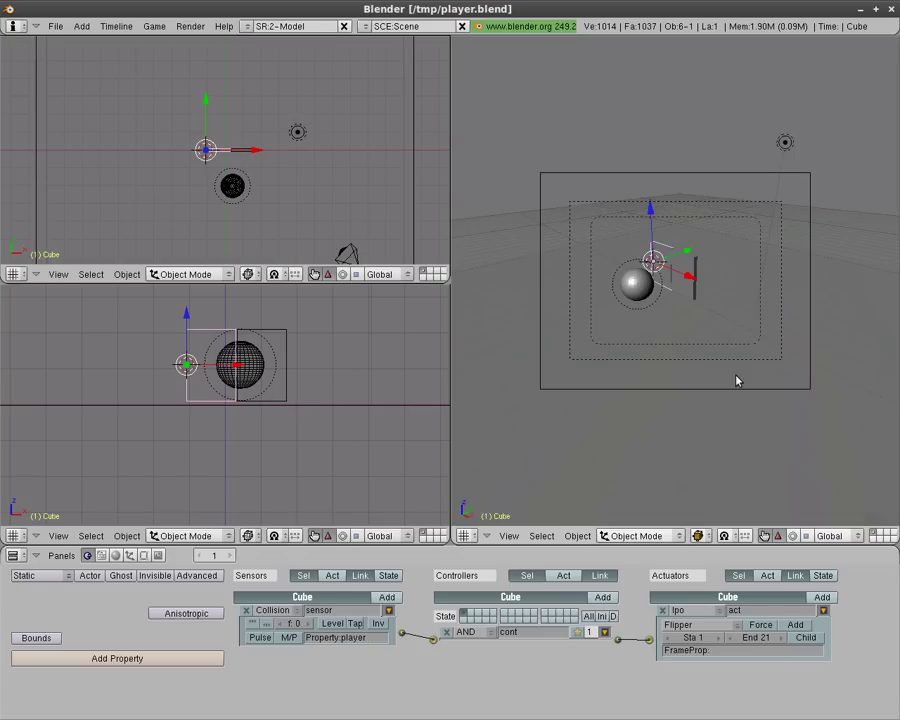
# Set the sphere's mass to 1891.04 and roll it forward past the door panel in a game test
pyautogui.rightClick(635, 290)
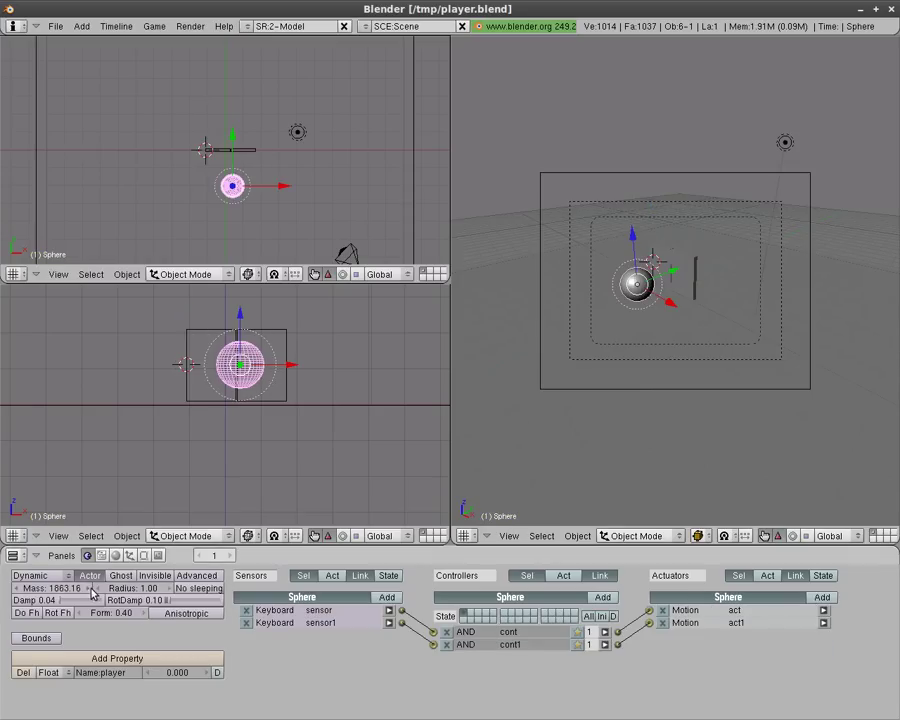
pyautogui.moveTo(48, 592); pyautogui.dragTo(82, 593)
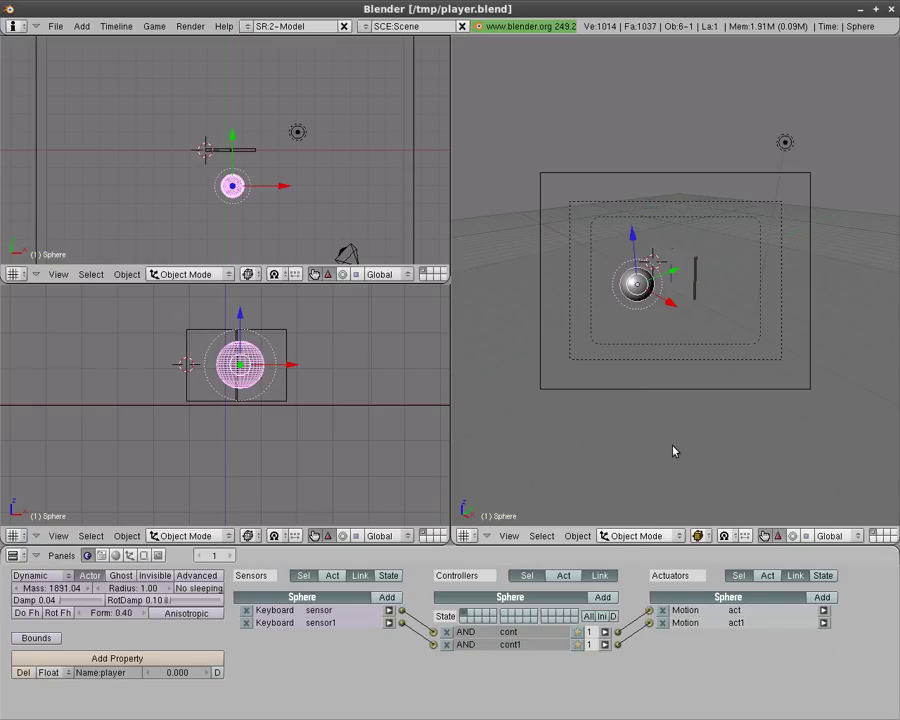
pyautogui.press('p')
pyautogui.press('Up')
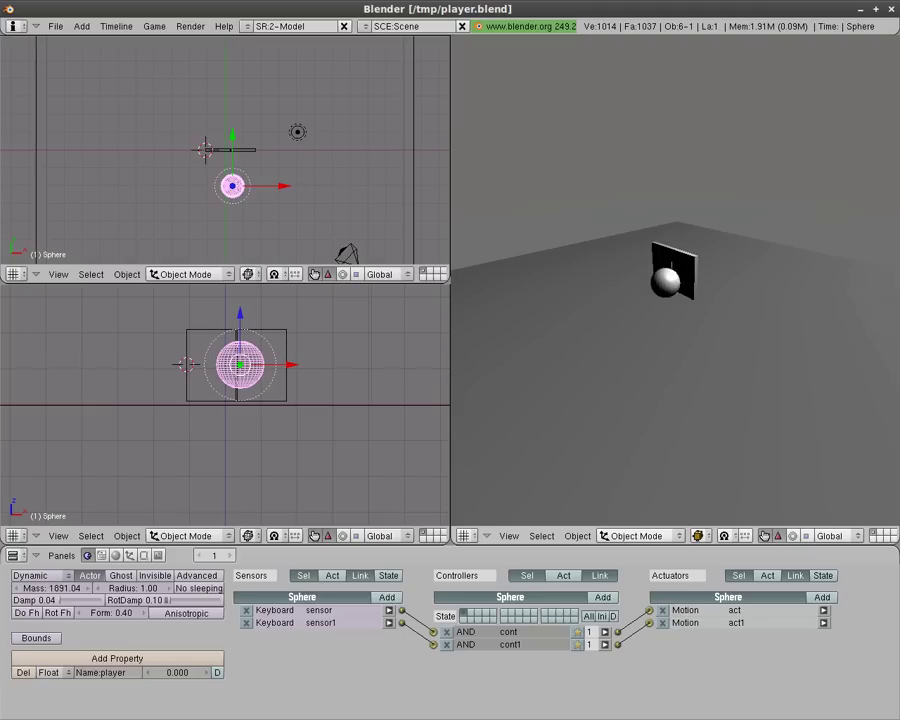
pyautogui.press('Up')
pyautogui.press('Escape')
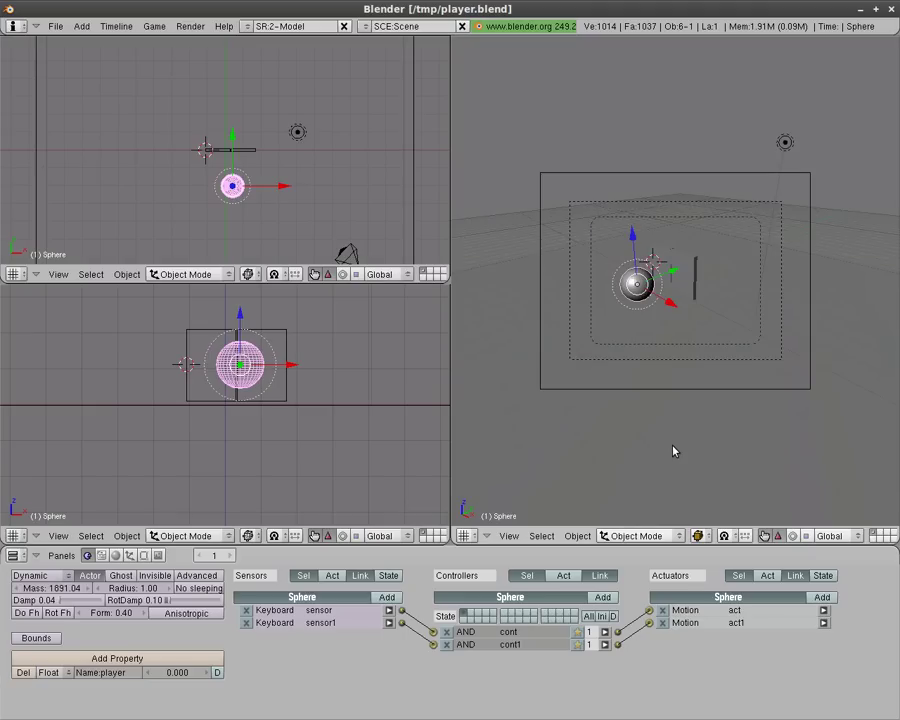
# Rewind to frame 1 and test-drive the sphere back toward the camera and around the panel
pyautogui.hotkey('shift', 'Left')
pyautogui.press('p')
pyautogui.press('Down')
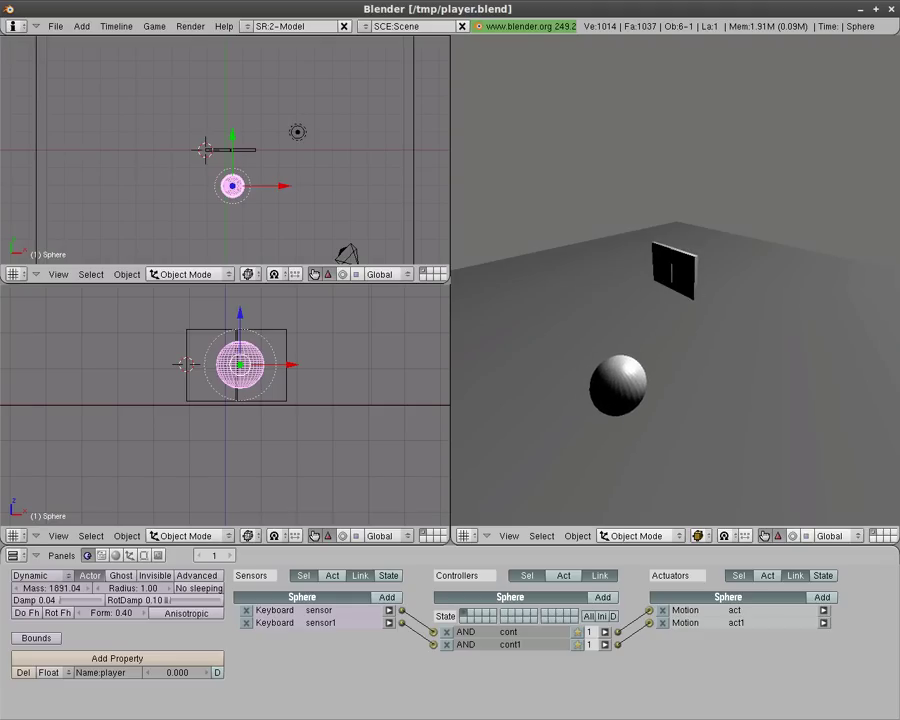
pyautogui.press('Escape')
pyautogui.press('p')
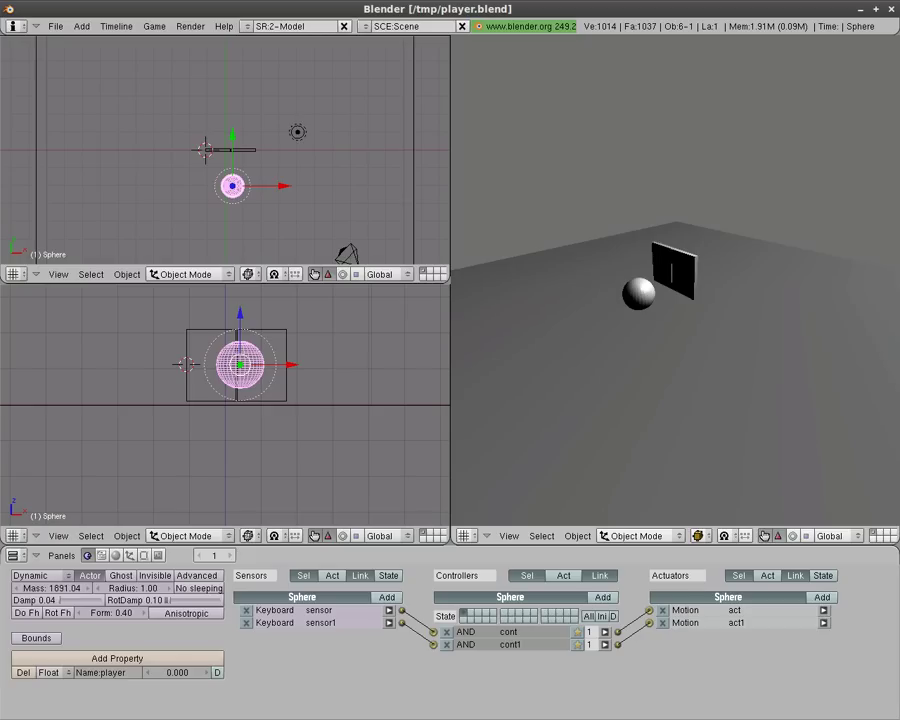
pyautogui.press('Up')
pyautogui.press('Left')
pyautogui.press('Escape')
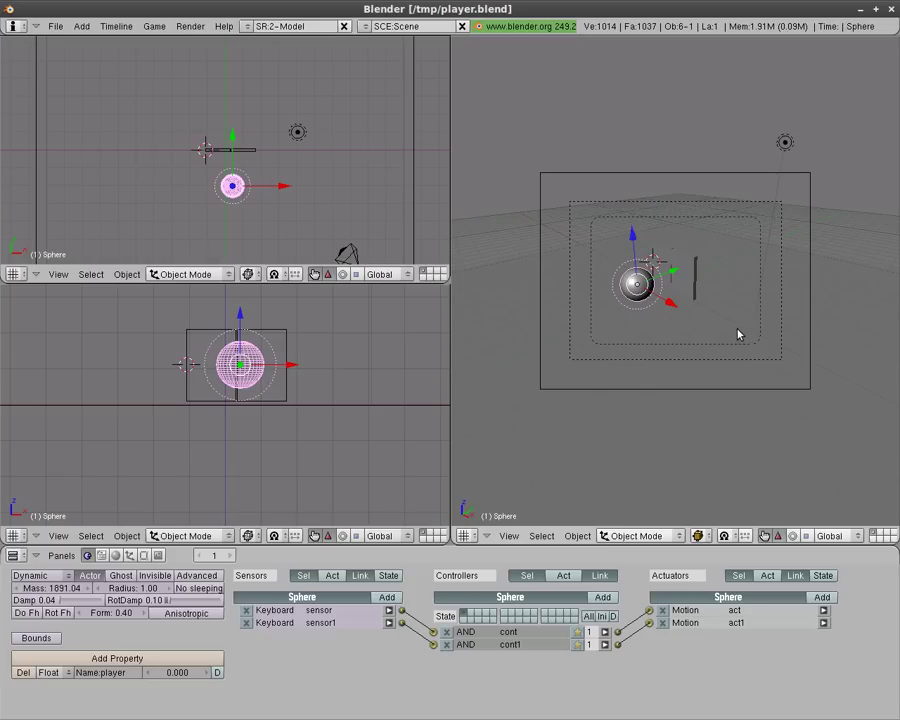
pyautogui.press('p')
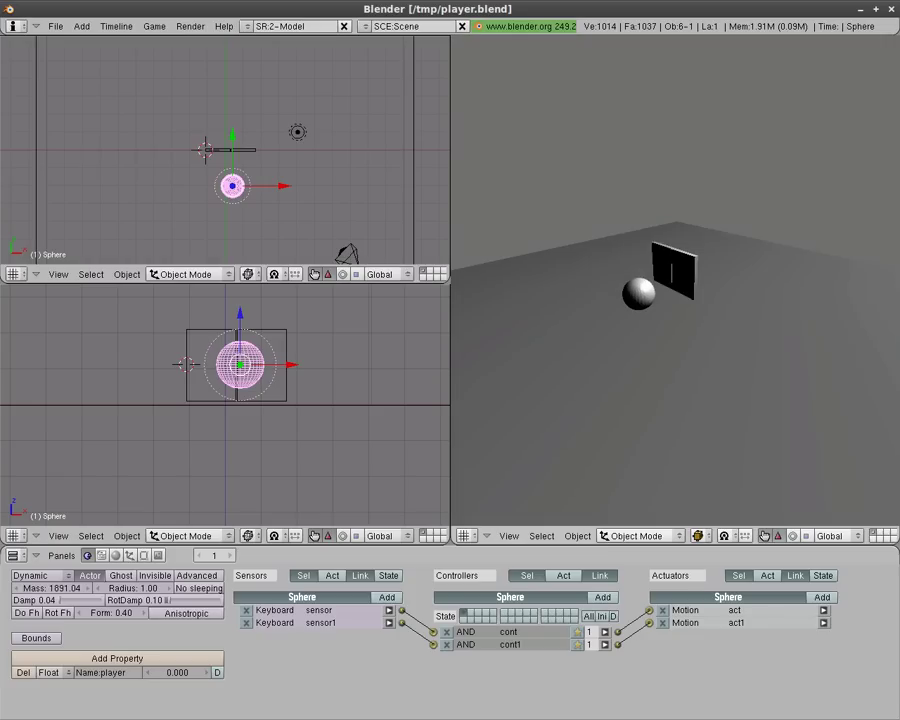
pyautogui.press('Up')
pyautogui.press('Escape')
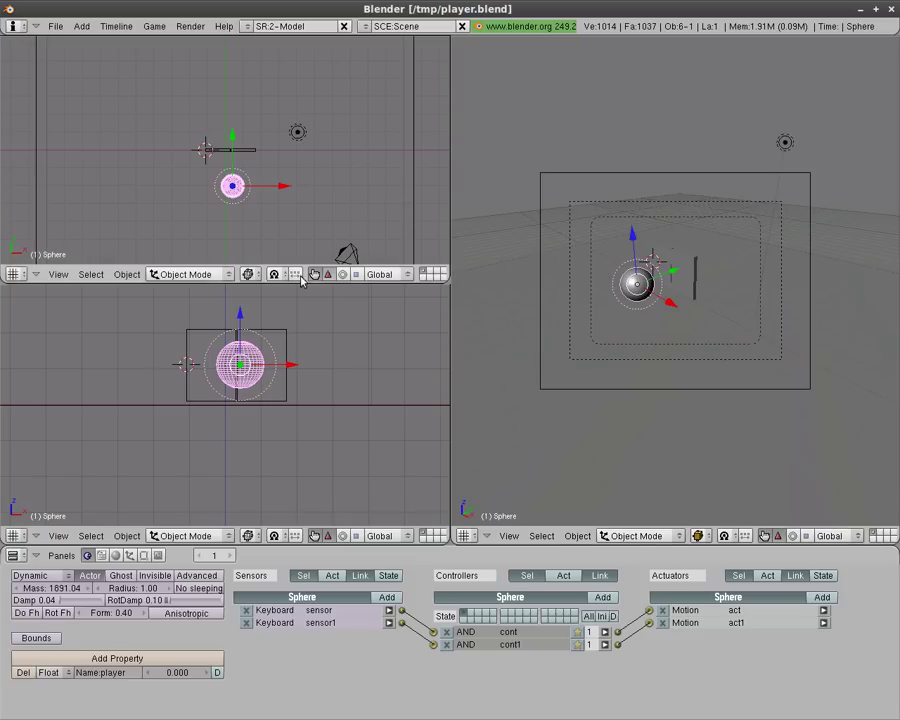